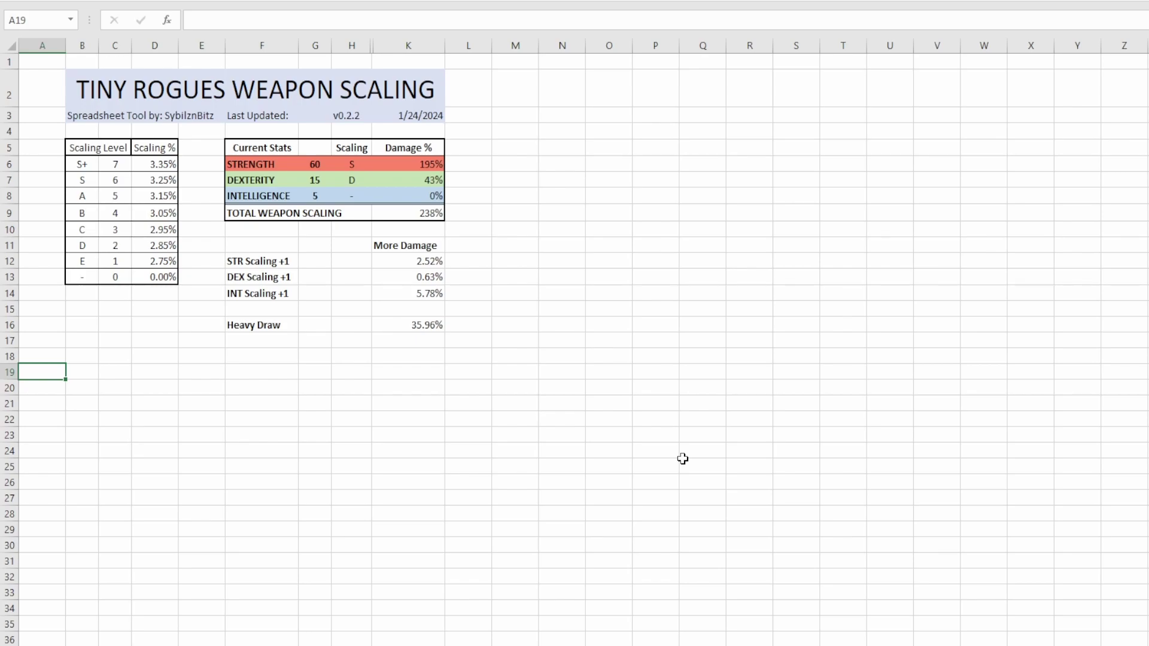
Review the version number v0.2.2 and the scaling tier table
left_click(362, 113)
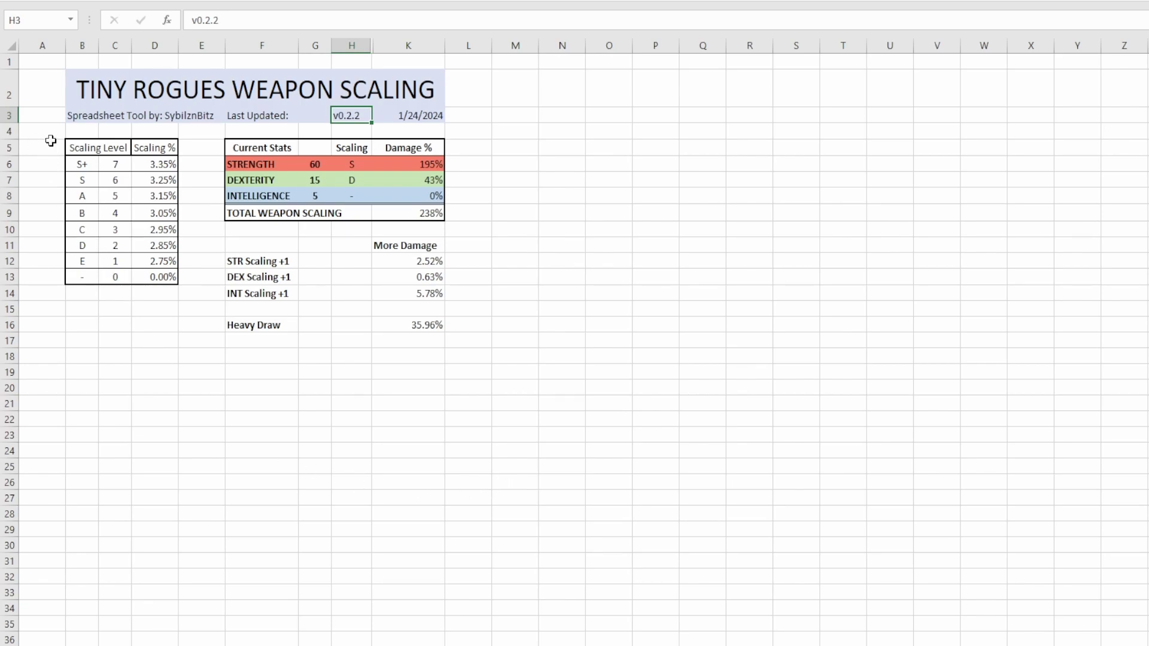
left_click_drag(52, 143, 182, 305)
left_click(175, 366)
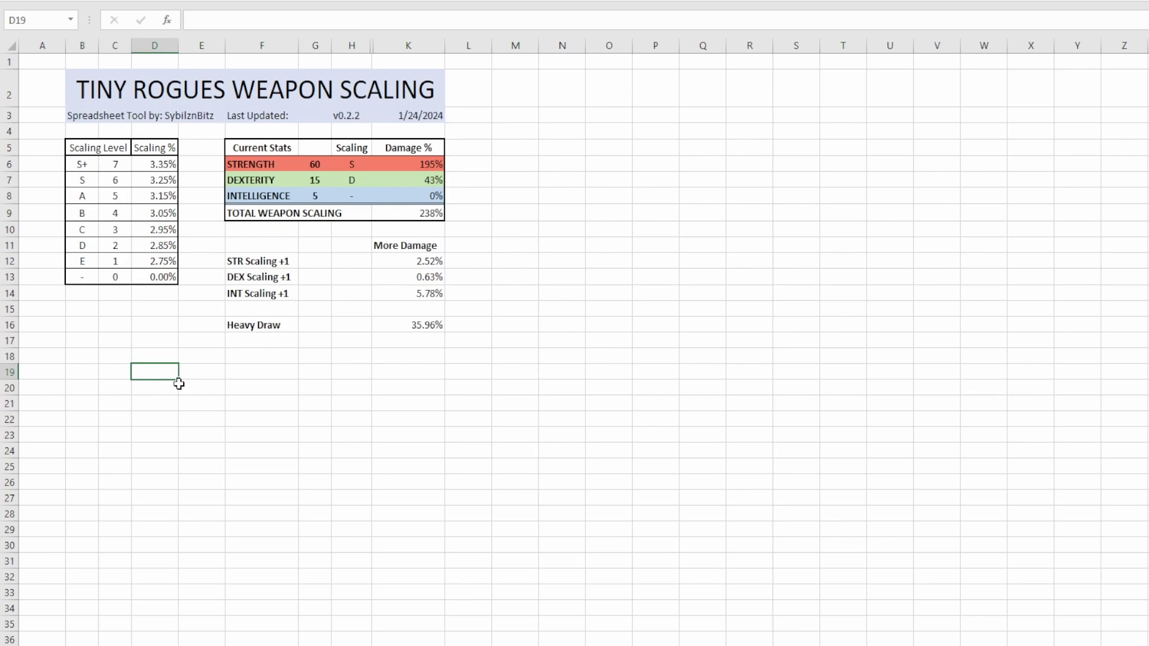
Step through the scaling tier letters in the tier table
key("Left")
key("Left")
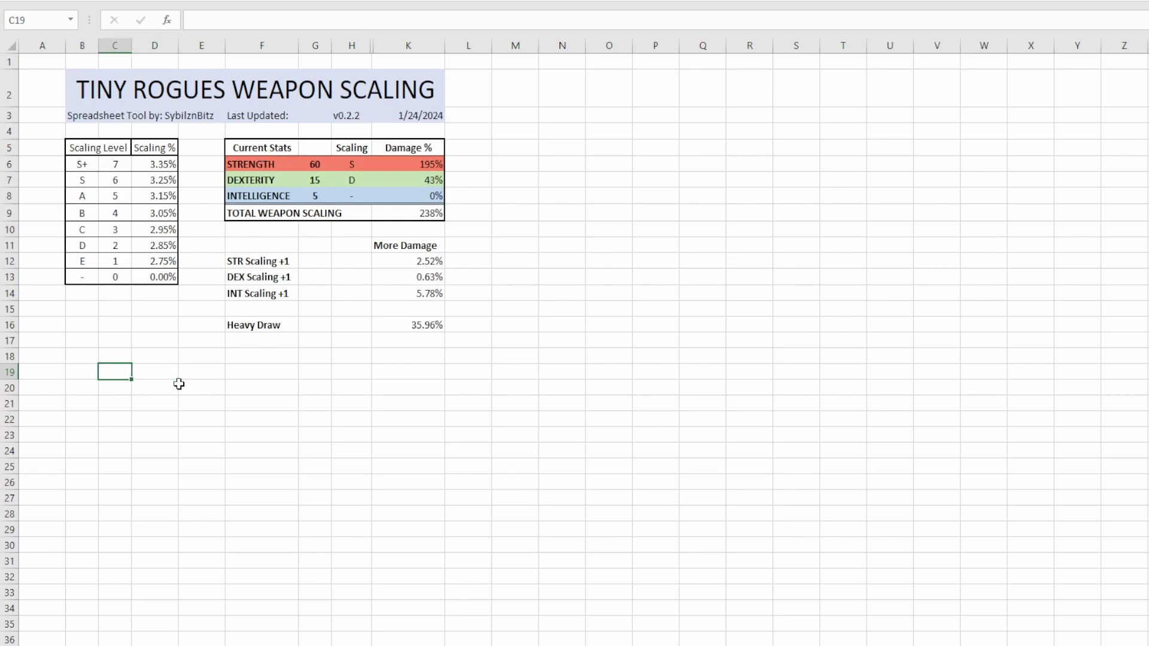
key("Up")
key("Up")
key("Up")
key("Up")
key("Up")
key("Up")
key("Up")
key("Up")
key("Up")
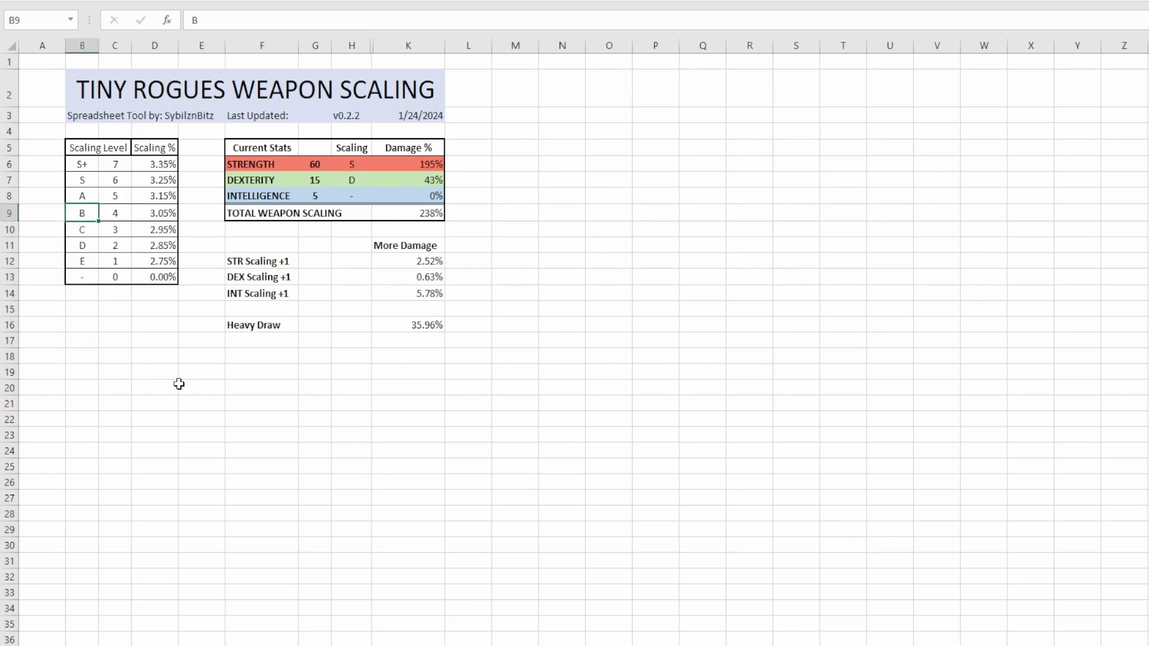
key("Down")
key("Down")
key("Down")
key("Up")
key("Up")
key("Up")
key("Up")
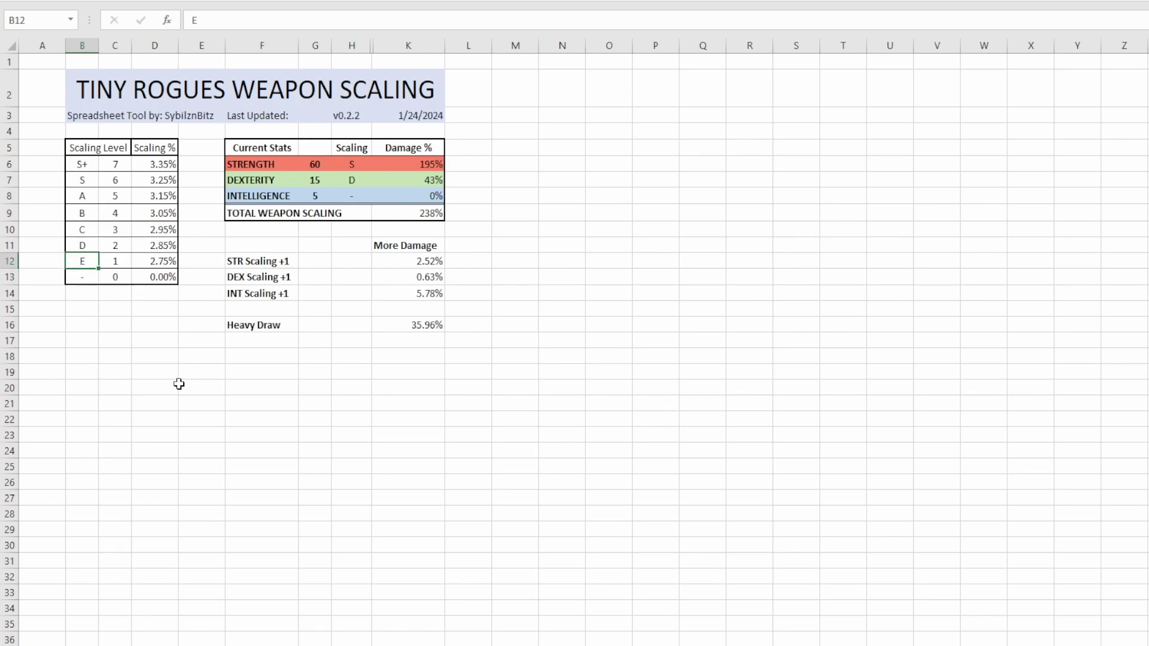
key("Up")
key("Up")
key("Up")
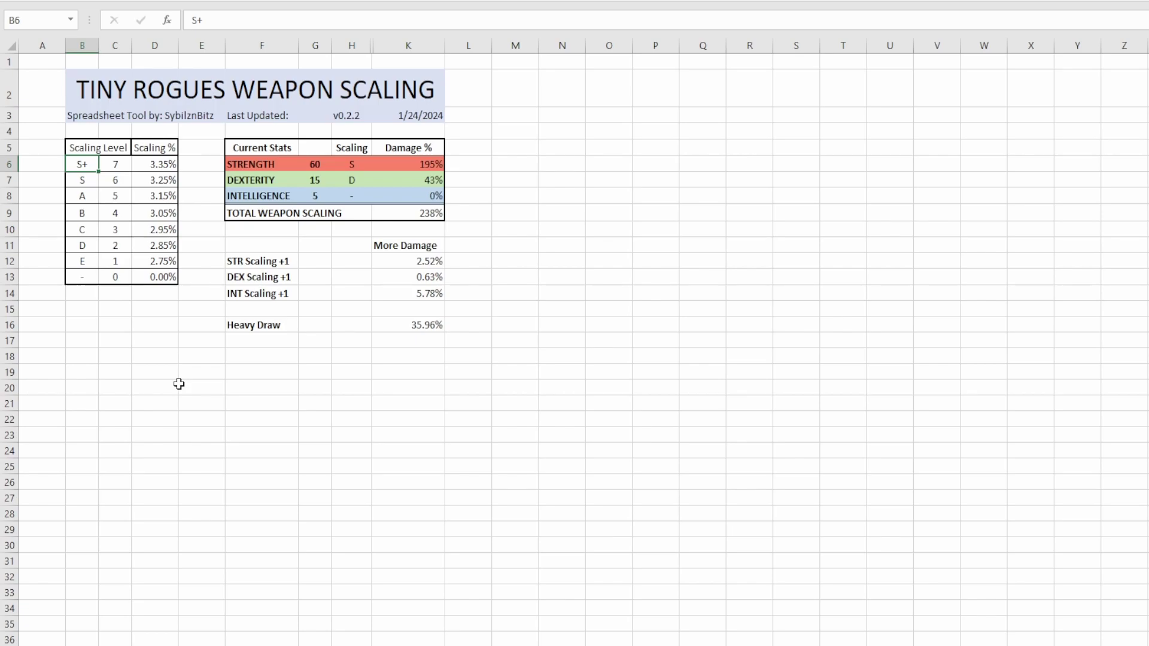
Review the tier levels, the 3.35% scaling percentage and the Strength value of 60
key("Right")
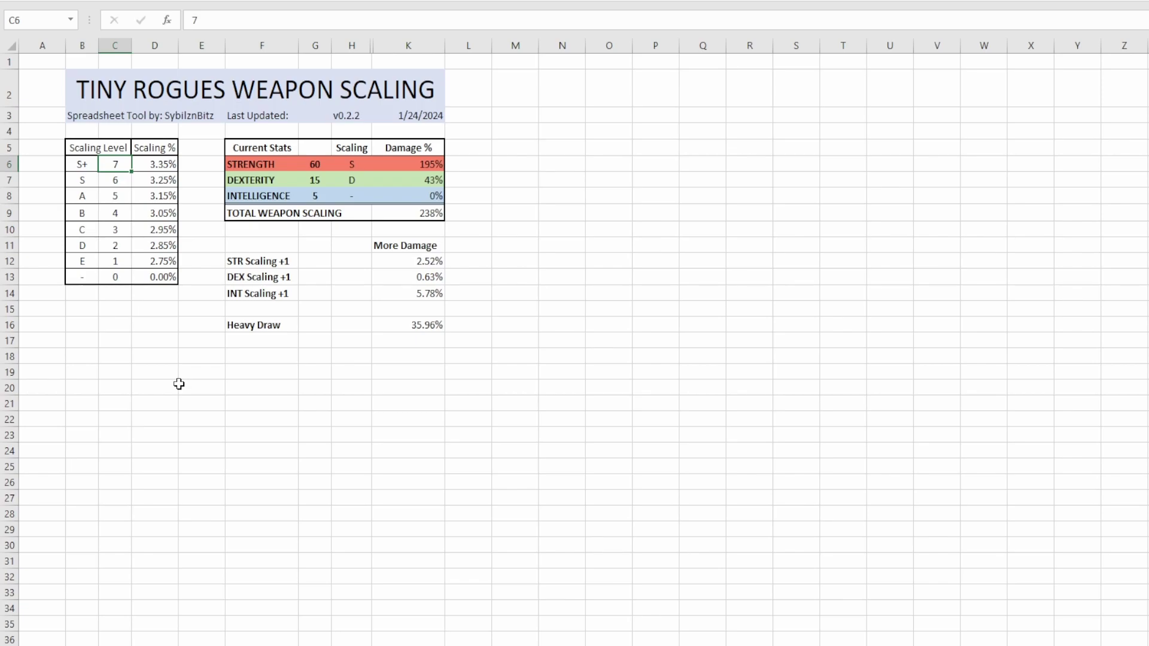
key("Down")
key("Down")
key("Down")
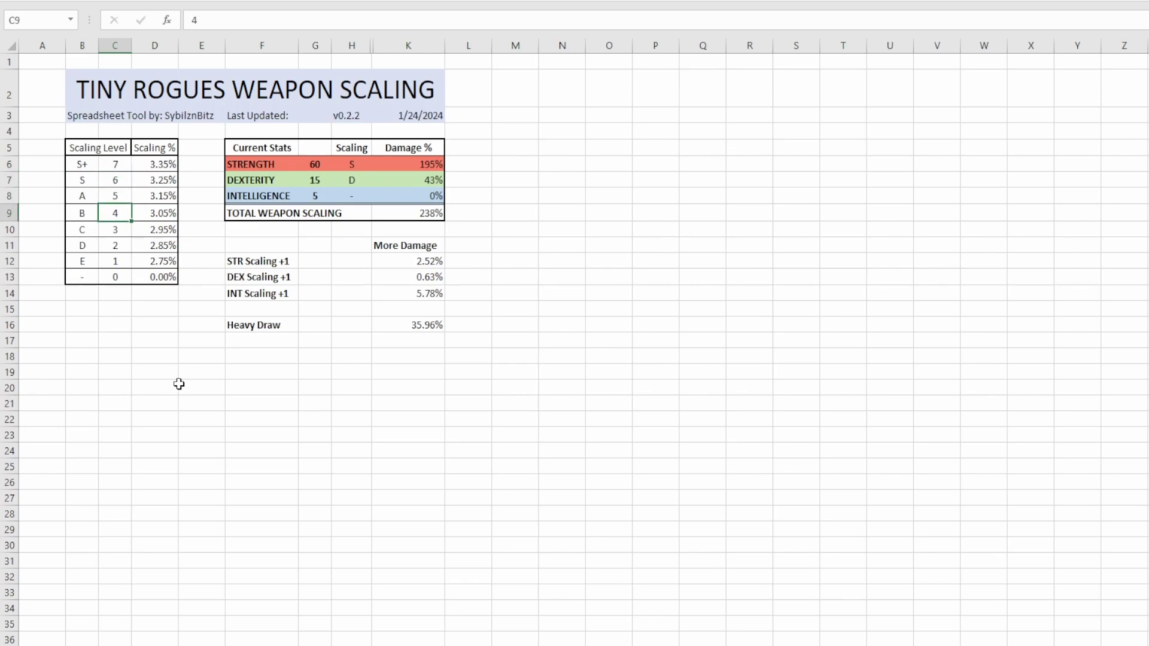
key("Up")
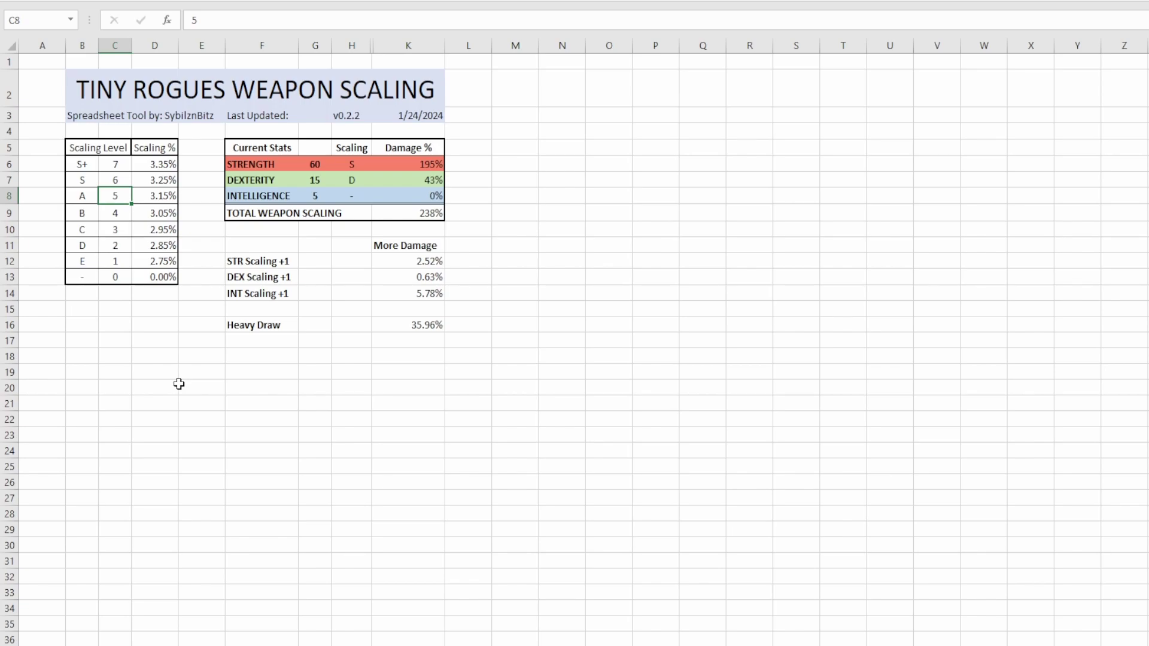
key("Up")
key("Up")
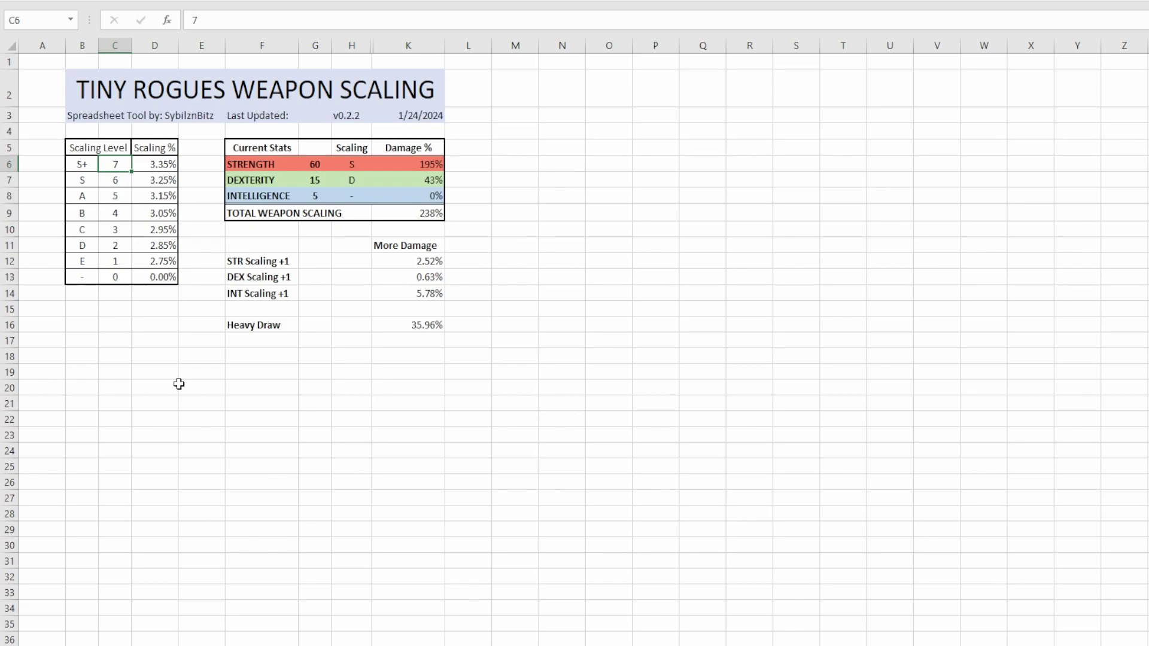
key("Right")
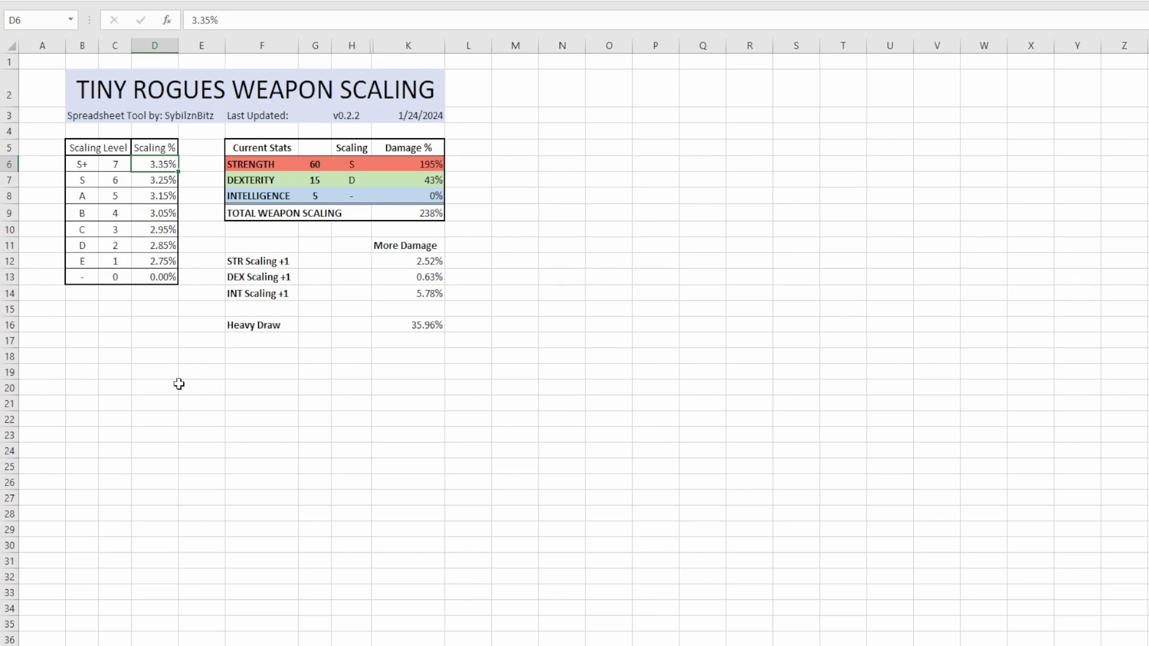
key("Right")
key("Right")
key("Right")
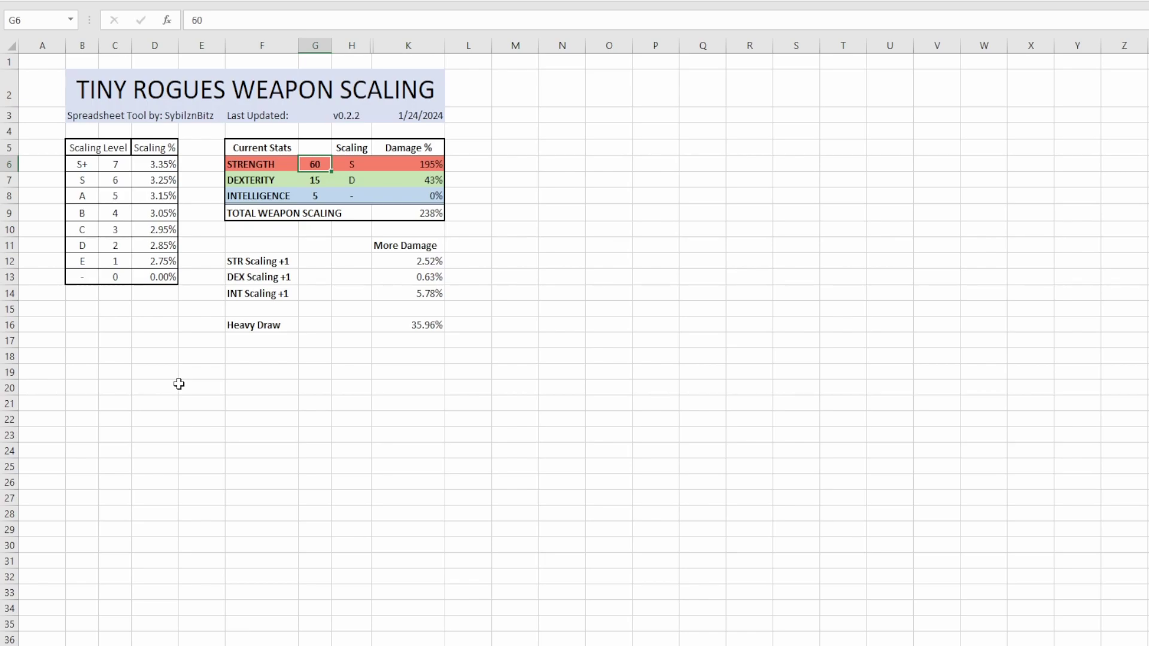
Unhide helper columns I and J
left_click_drag(352, 45, 390, 45)
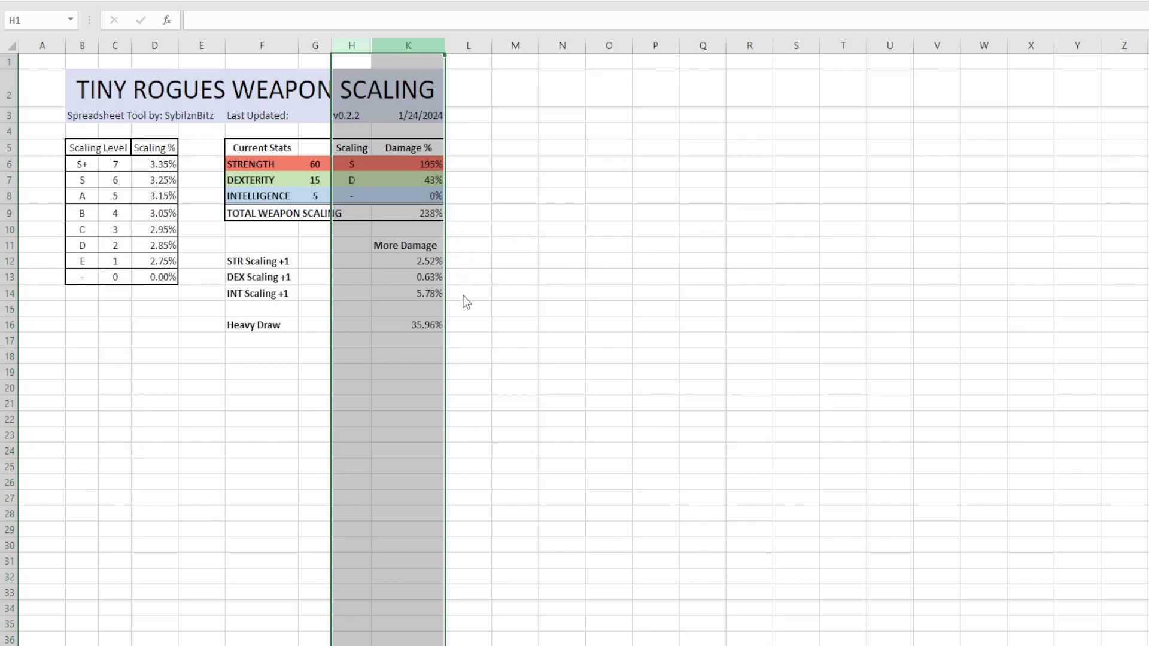
key("ctrl+shift+0")
left_click(736, 340)
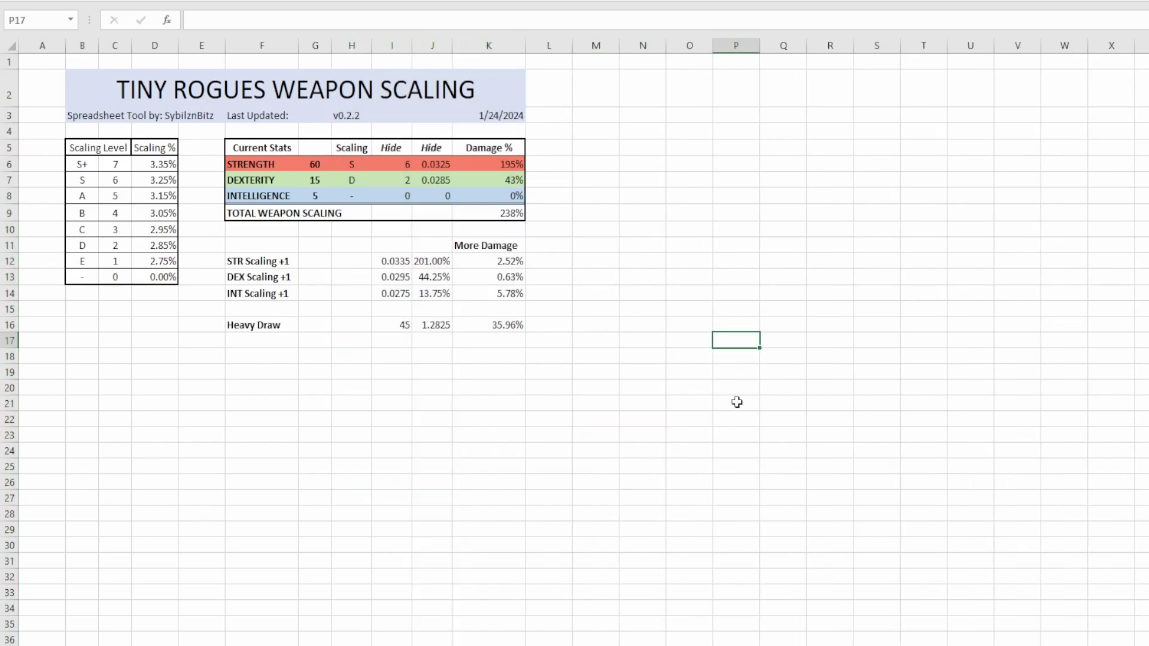
Try Strength scaling grades C and E, then set it back to S
left_click(347, 167)
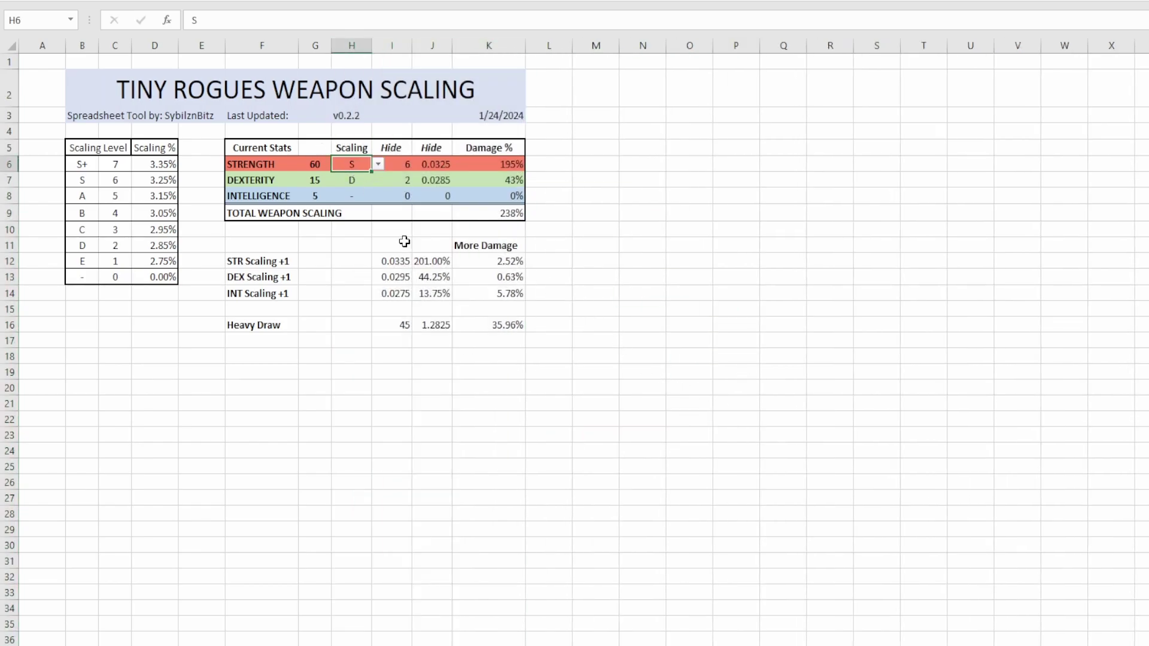
left_click(379, 164)
left_click(347, 227)
left_click(347, 242)
type("S")
left_click(352, 370)
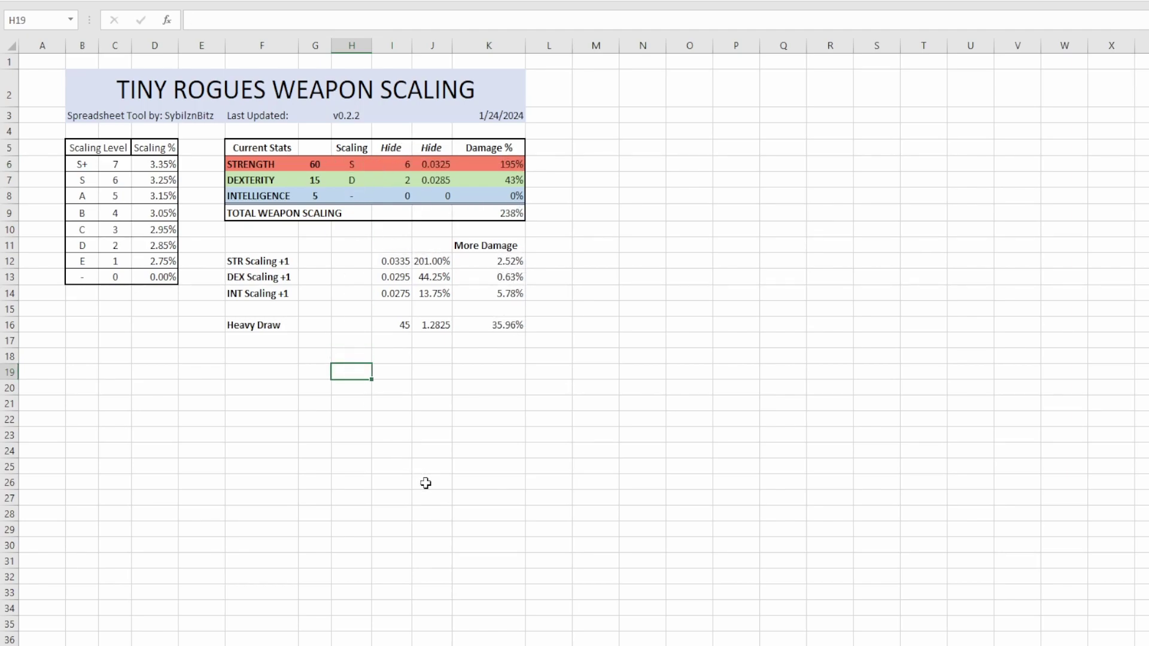
Inspect the I6 VLOOKUP against the S tier row and the +1 helper values
left_click(397, 168)
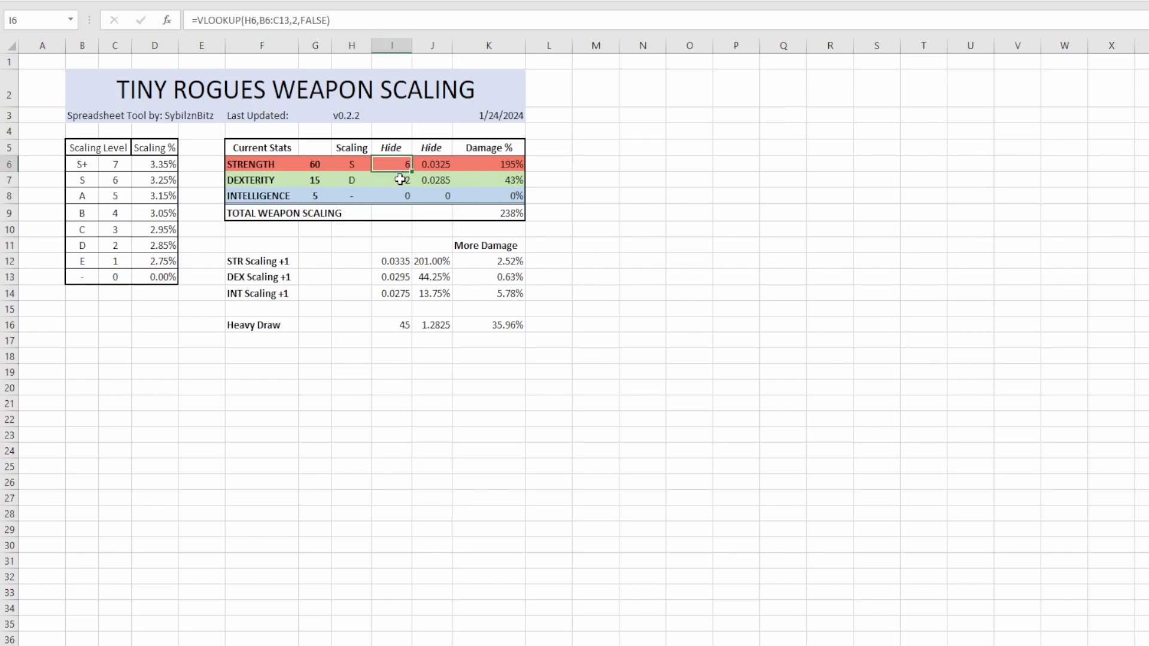
left_click(350, 171)
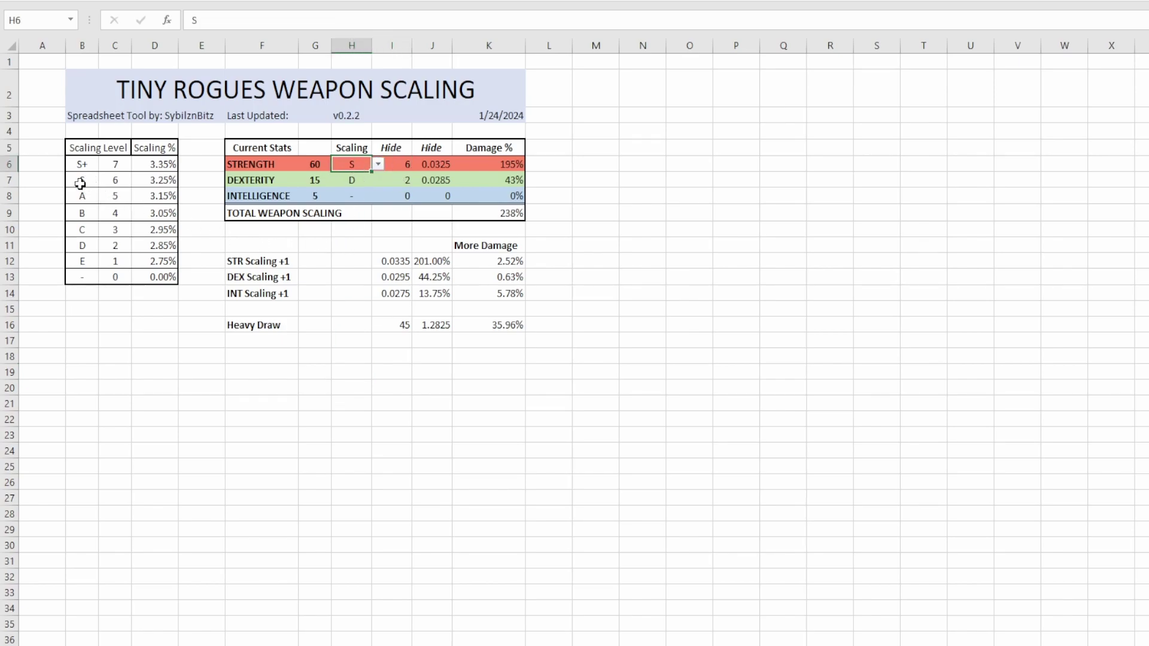
left_click_drag(81, 183, 161, 180)
left_click_drag(374, 165, 423, 169)
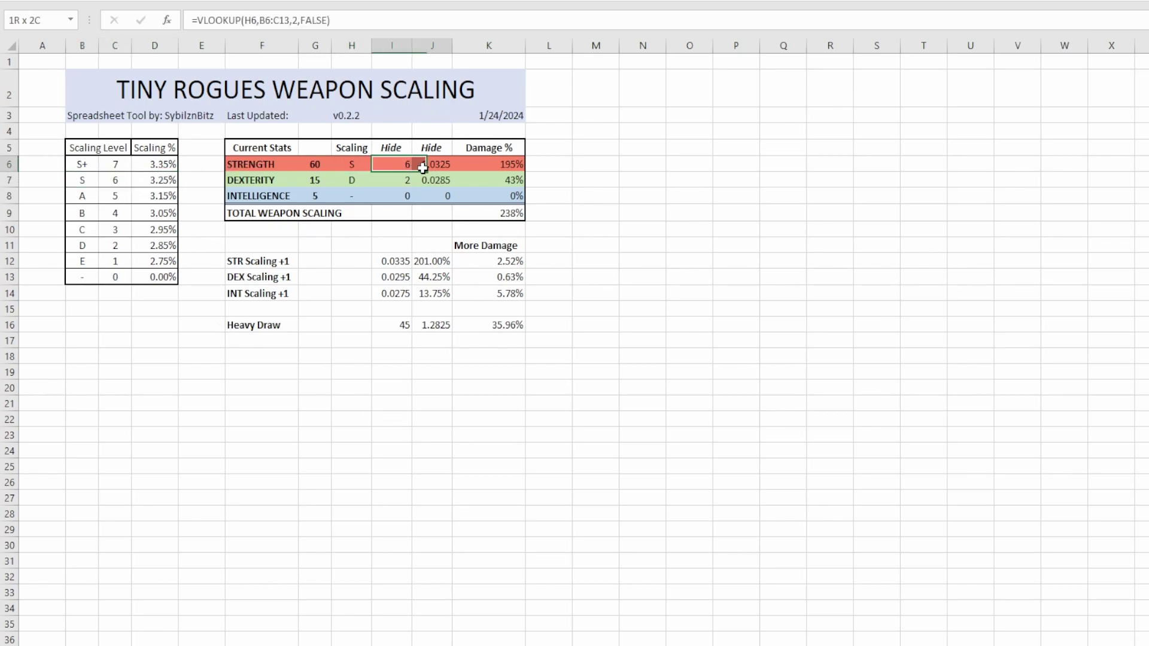
left_click(489, 402)
left_click_drag(378, 261, 506, 326)
left_click(682, 435)
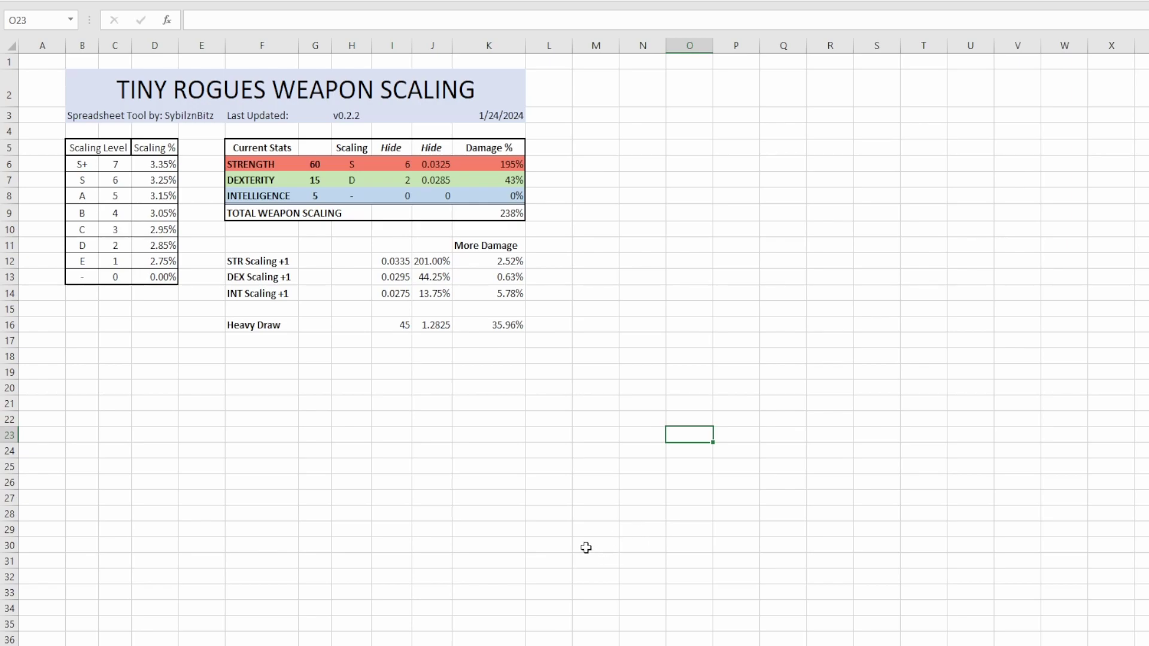
Hide helper columns I and J again
left_click(336, 331)
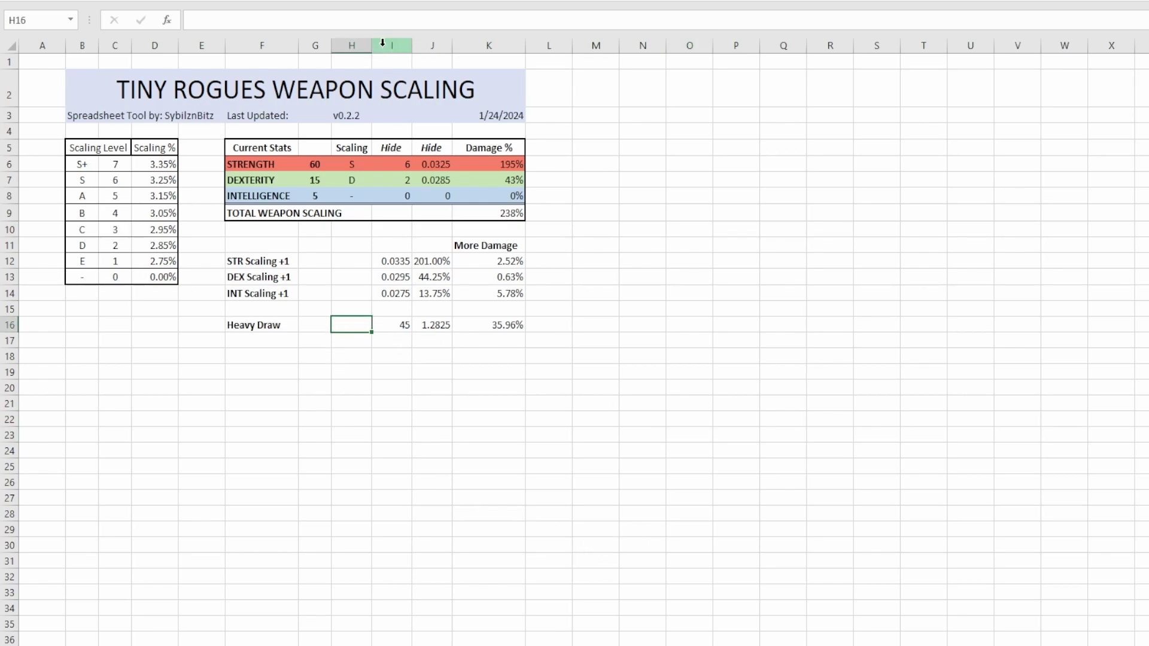
left_click_drag(383, 42, 432, 43)
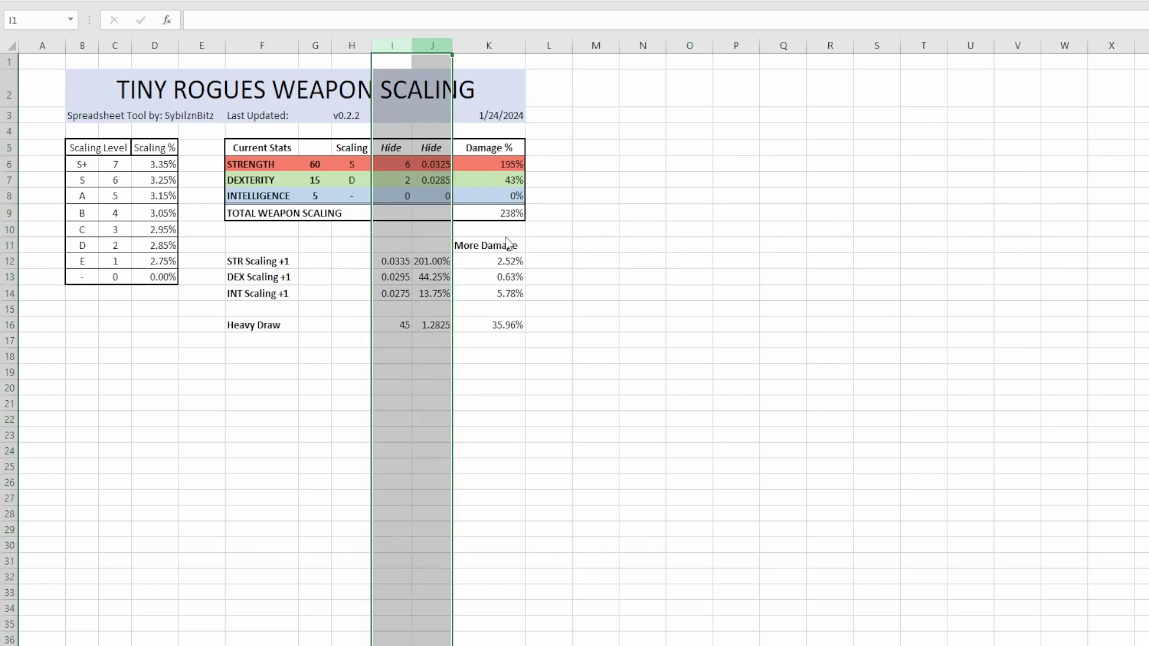
key("ctrl+0")
left_click(573, 294)
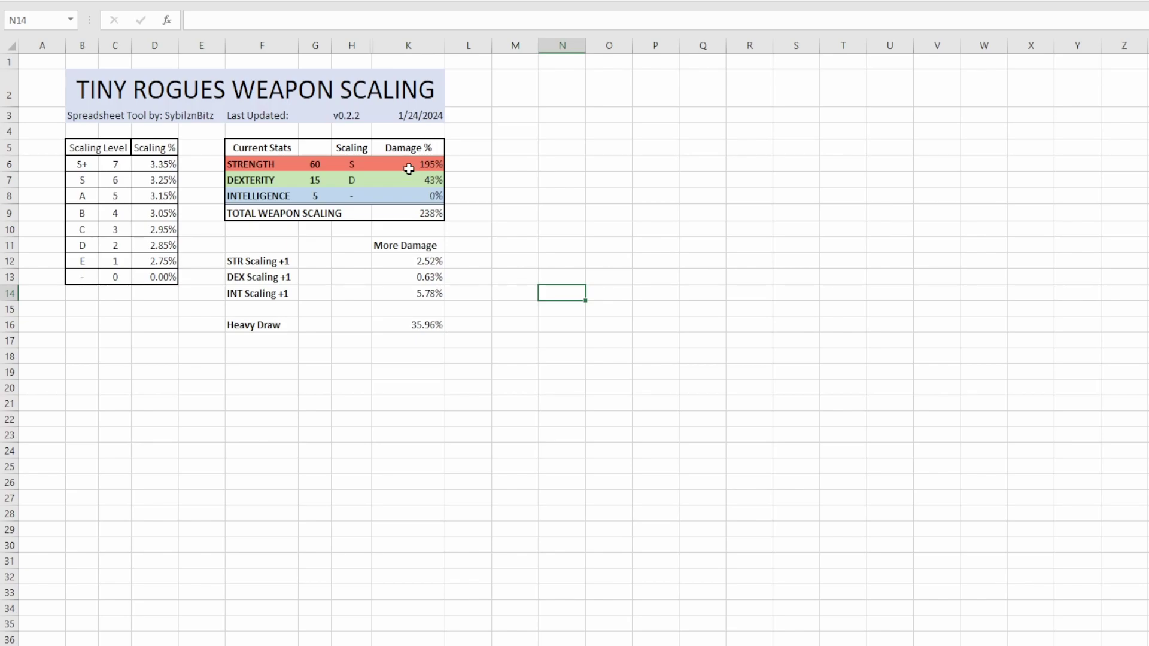
Check Dexterity 15, Intelligence 5 and the total weapon scaling formula
left_click(314, 179)
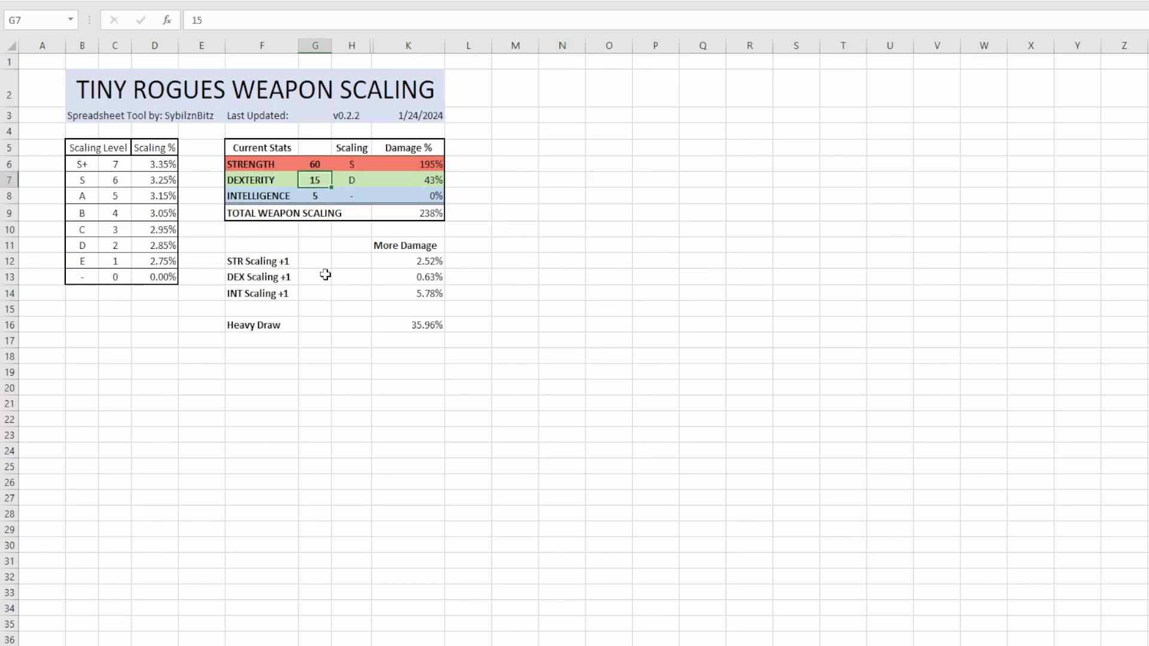
left_click(312, 195)
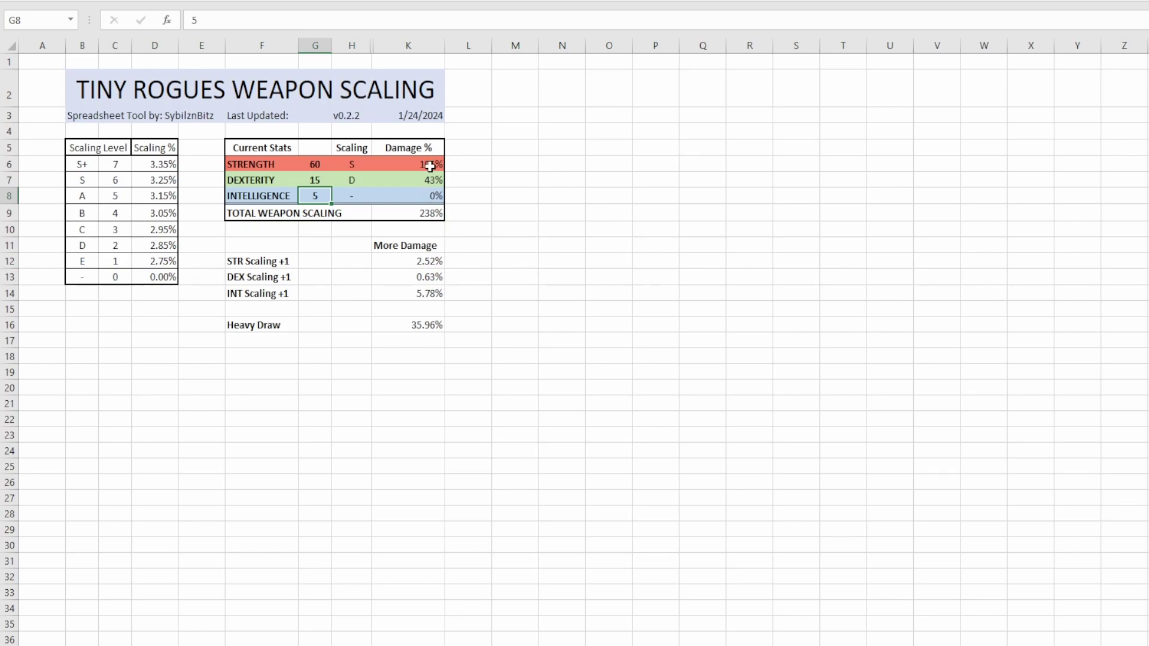
left_click(418, 216)
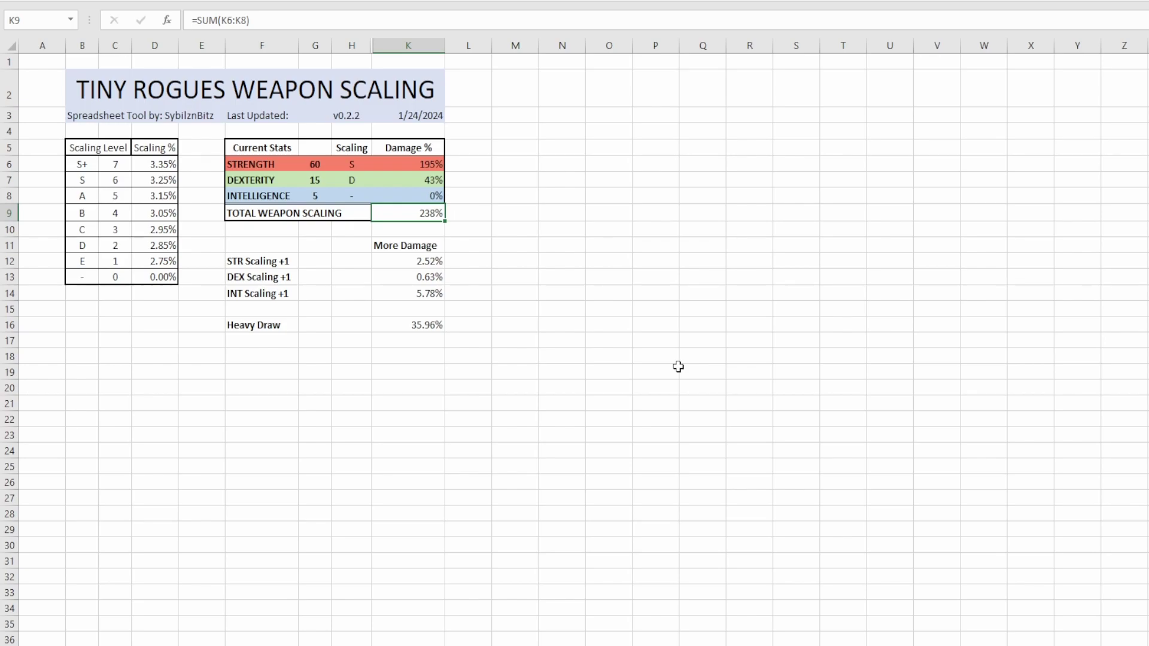
left_click(679, 367)
Point out the STR, DEX and INT Scaling +1 comparison rows
left_click(246, 257)
left_click(269, 293)
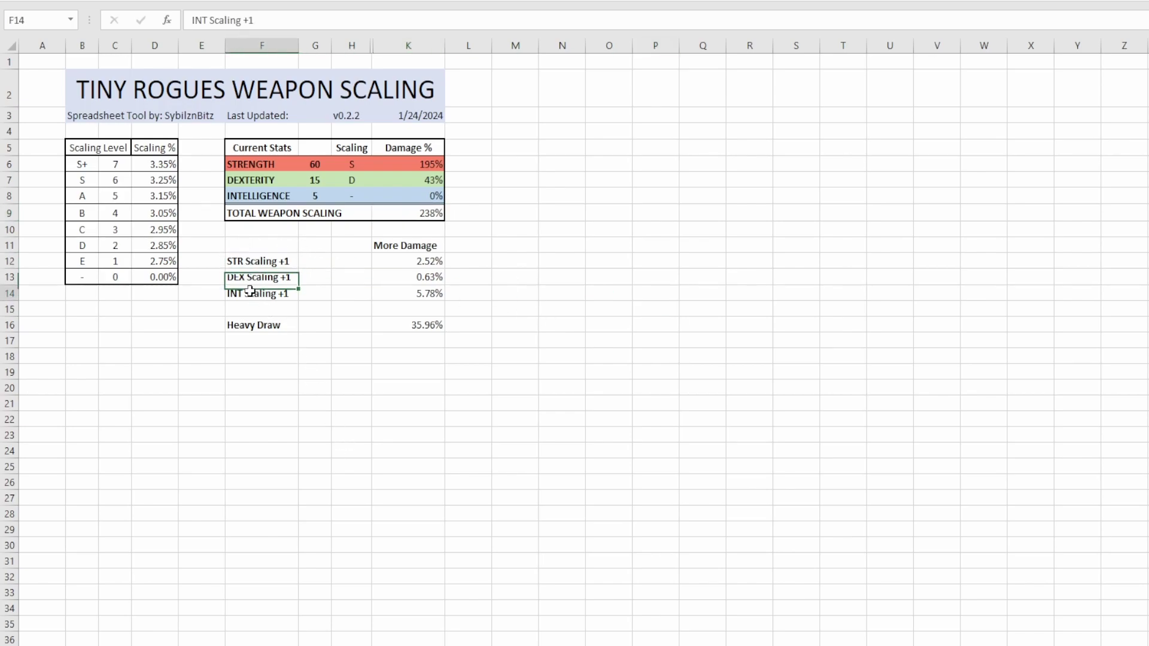
left_click(267, 261)
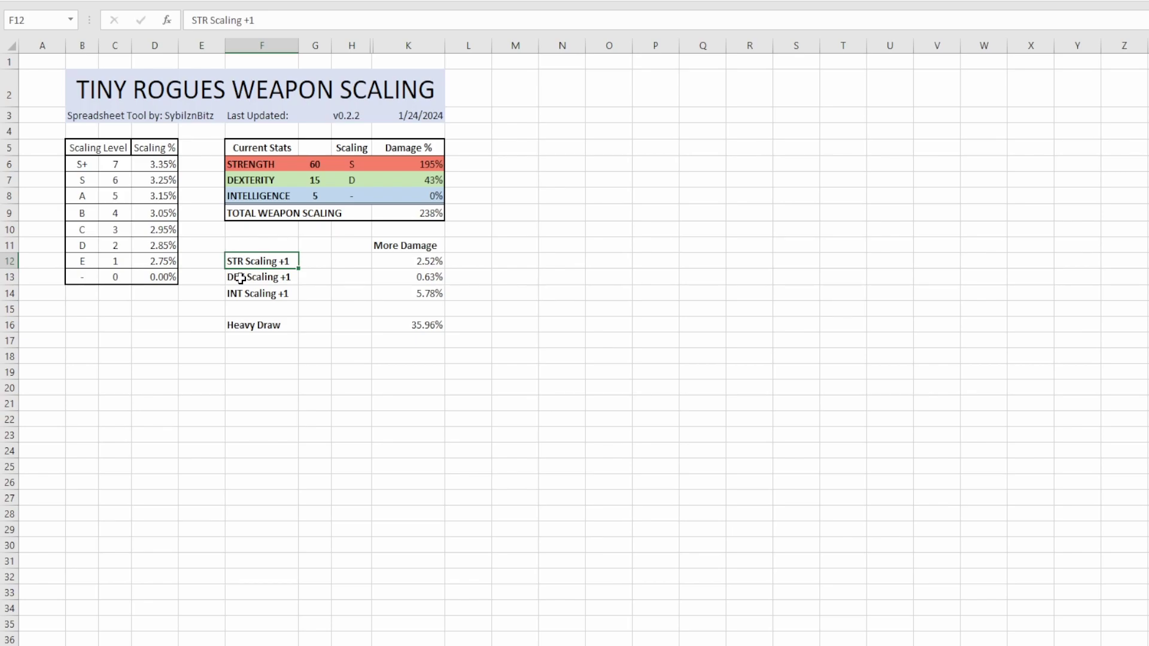
left_click(240, 279)
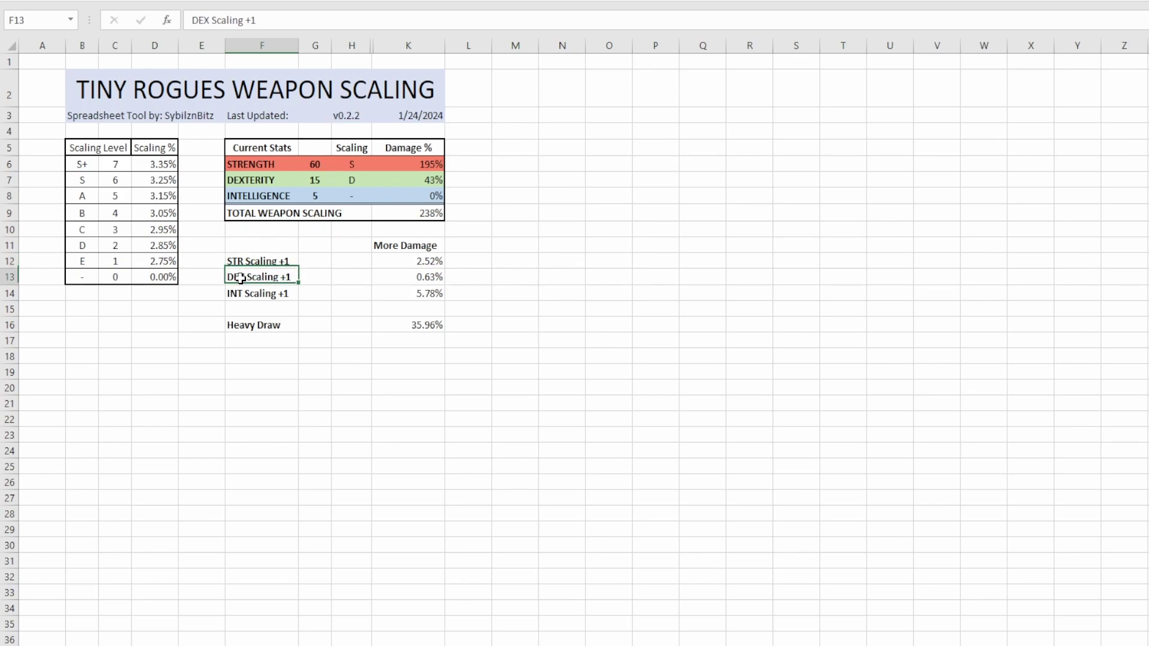
left_click(260, 293)
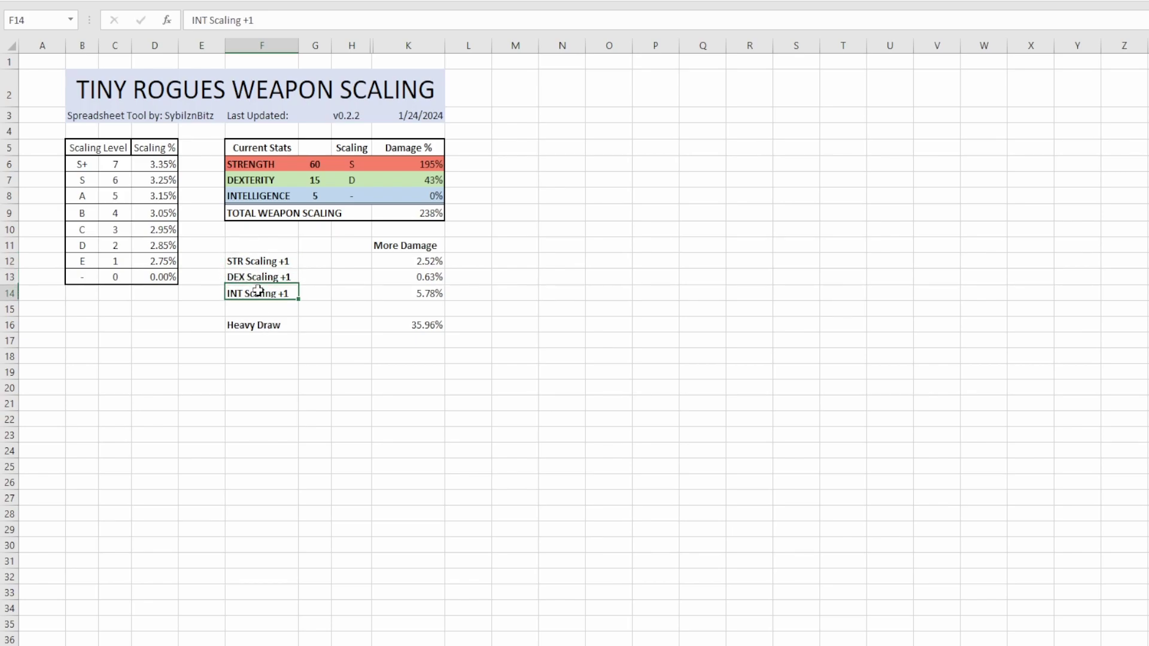
left_click(414, 464)
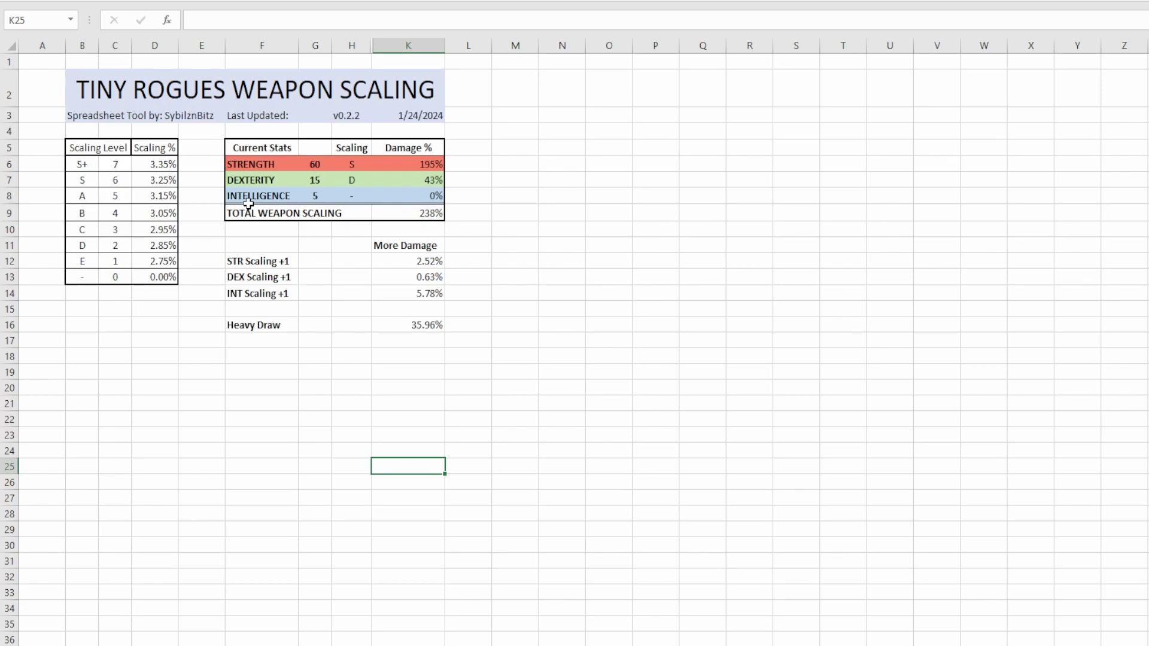
Inspect the S, E, D and C tier scaling percentages
left_click(154, 180)
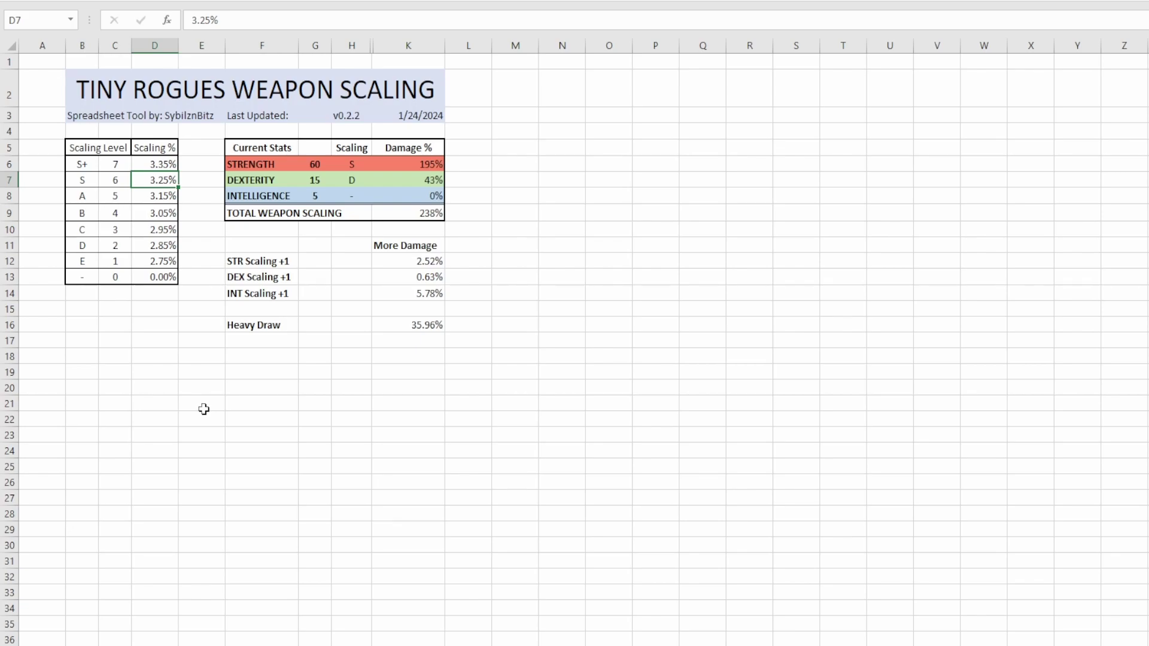
key("Down")
key("Down")
key("Down")
key("Down")
key("Down")
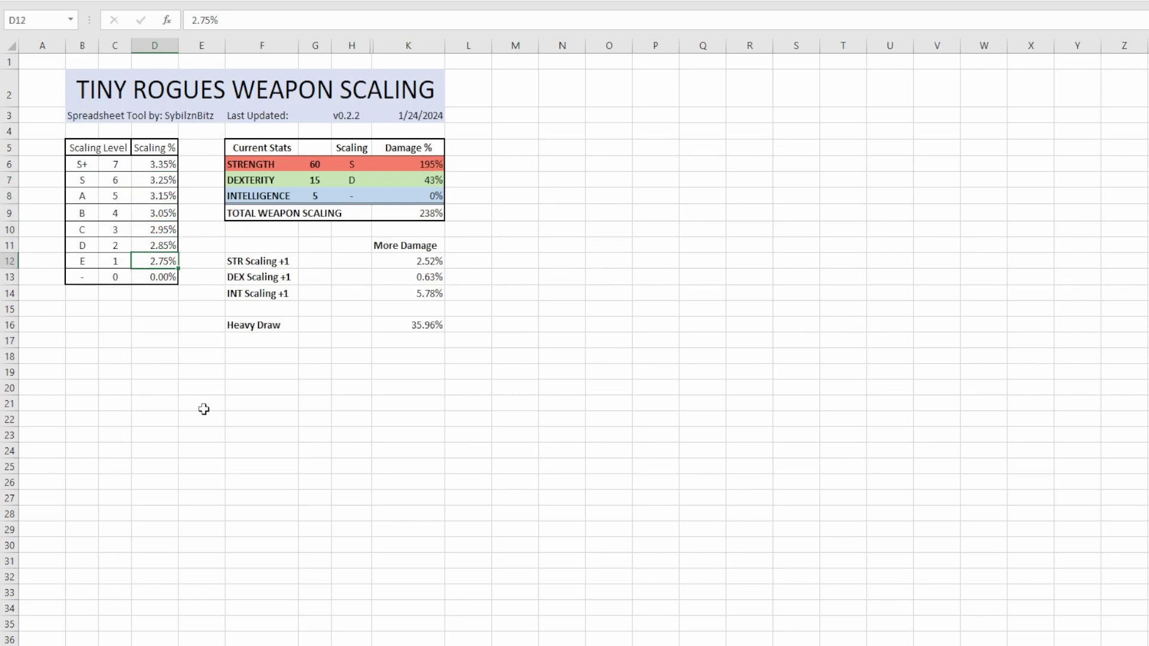
key("Up")
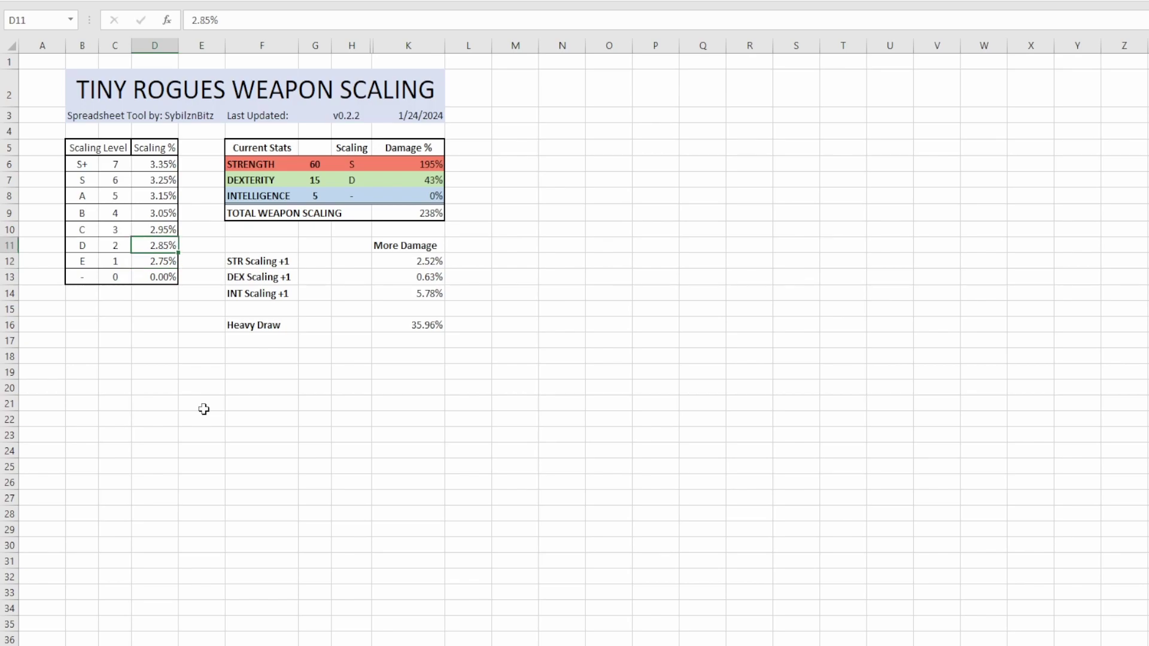
key("Up")
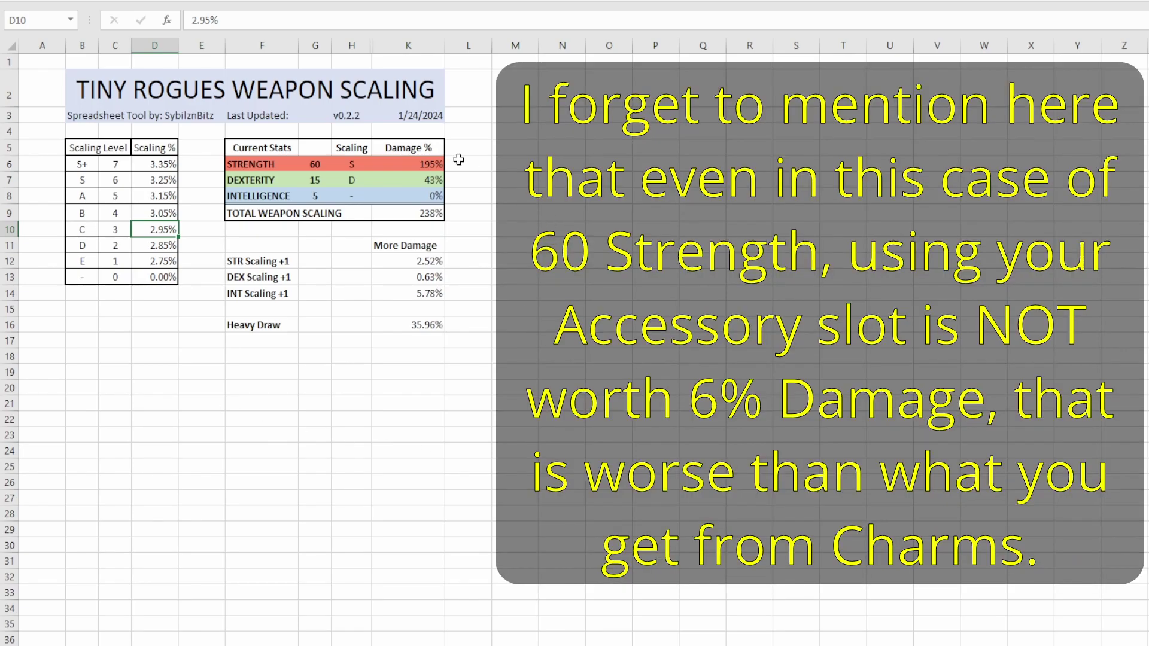
Show the Strength, Dexterity and Intelligence damage formulas and the total scaling formula
left_click(441, 158)
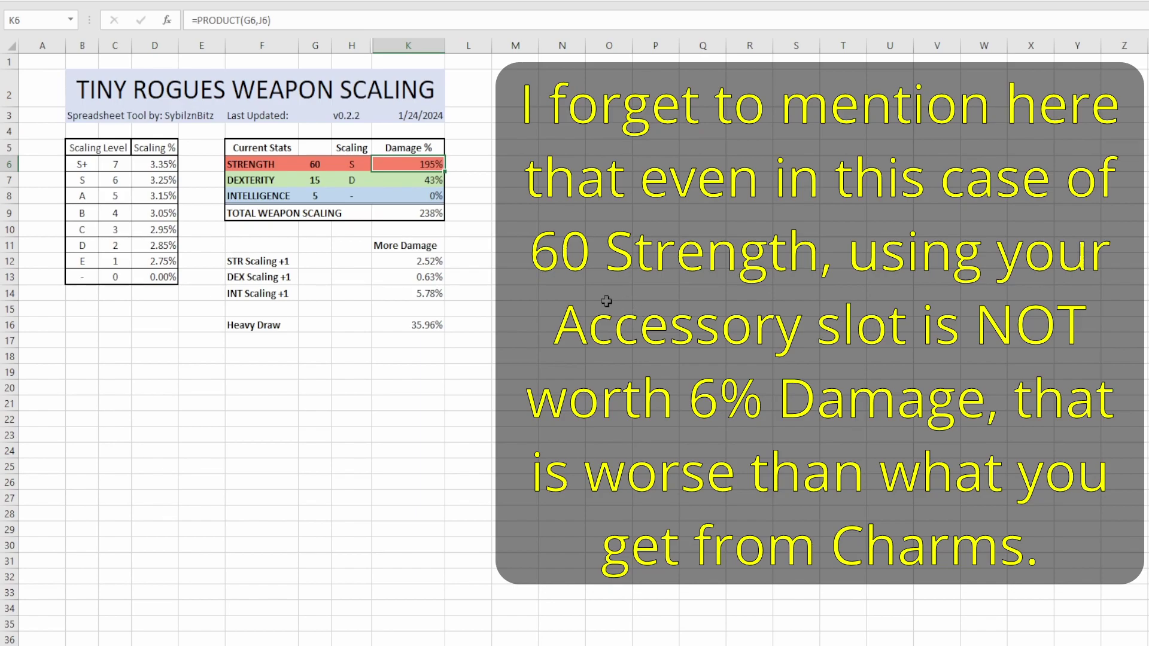
left_click(401, 176)
left_click(413, 195)
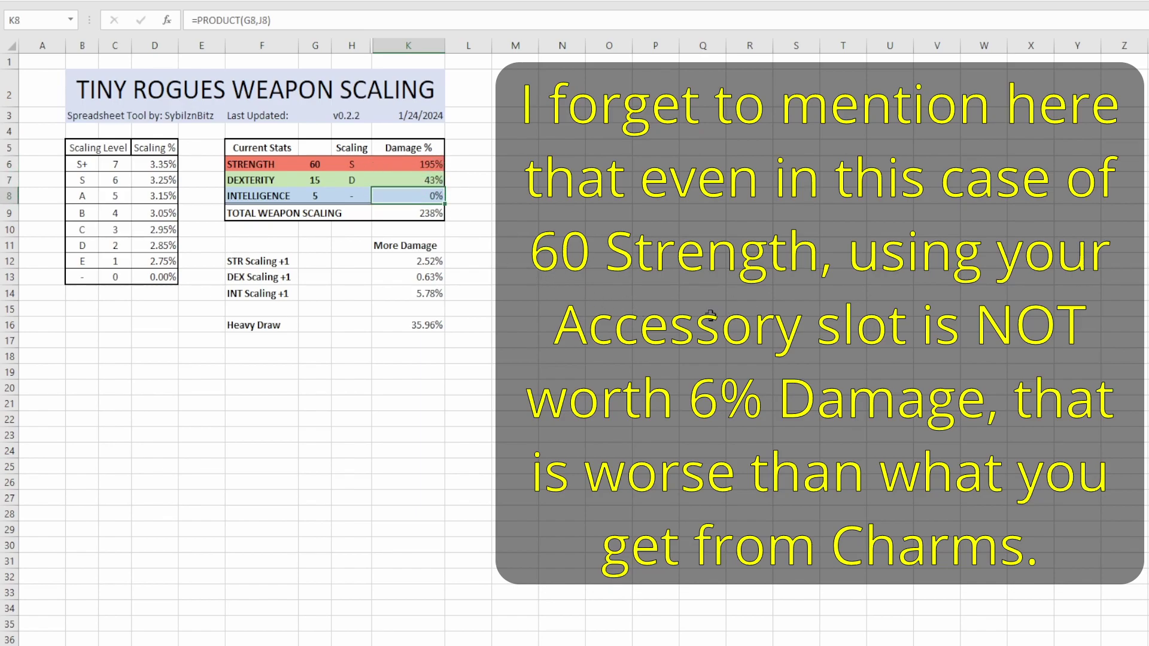
key("Down")
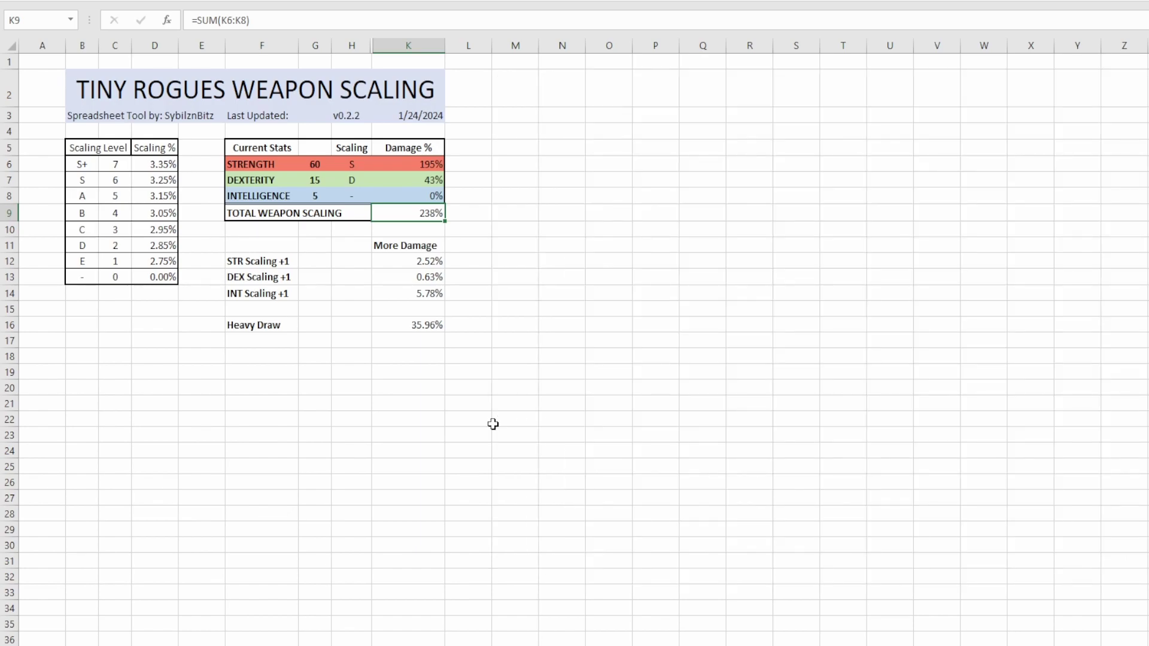
Show the STR and INT Scaling +1 comparison formulas and the Intelligence value 5
left_click(426, 267)
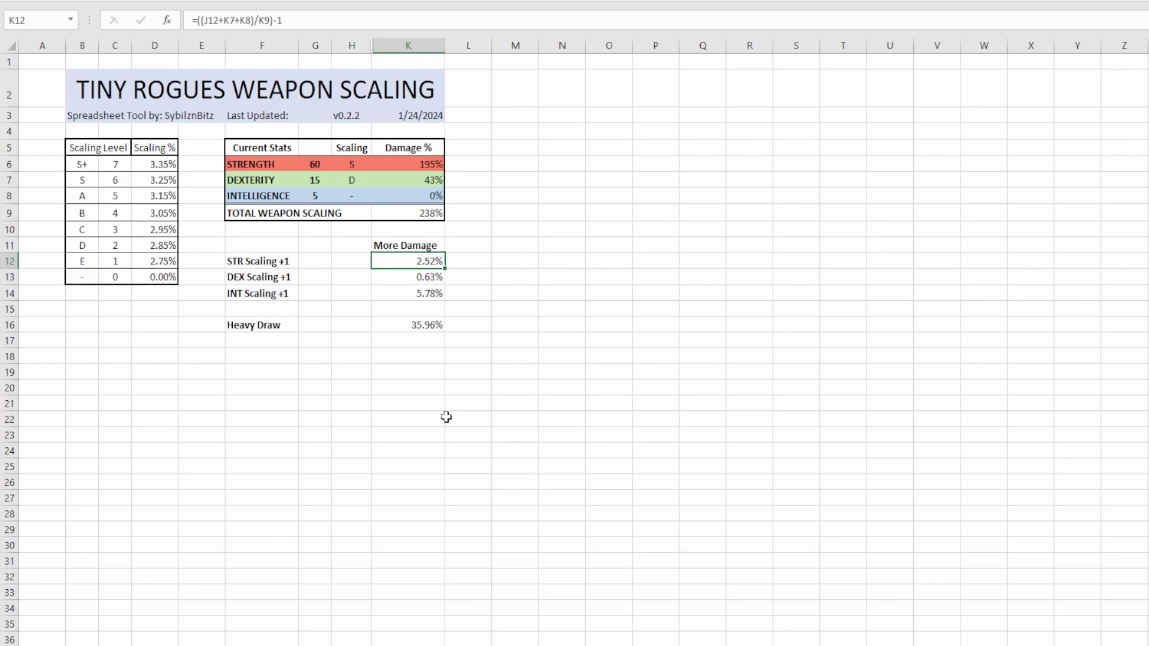
left_click(277, 308)
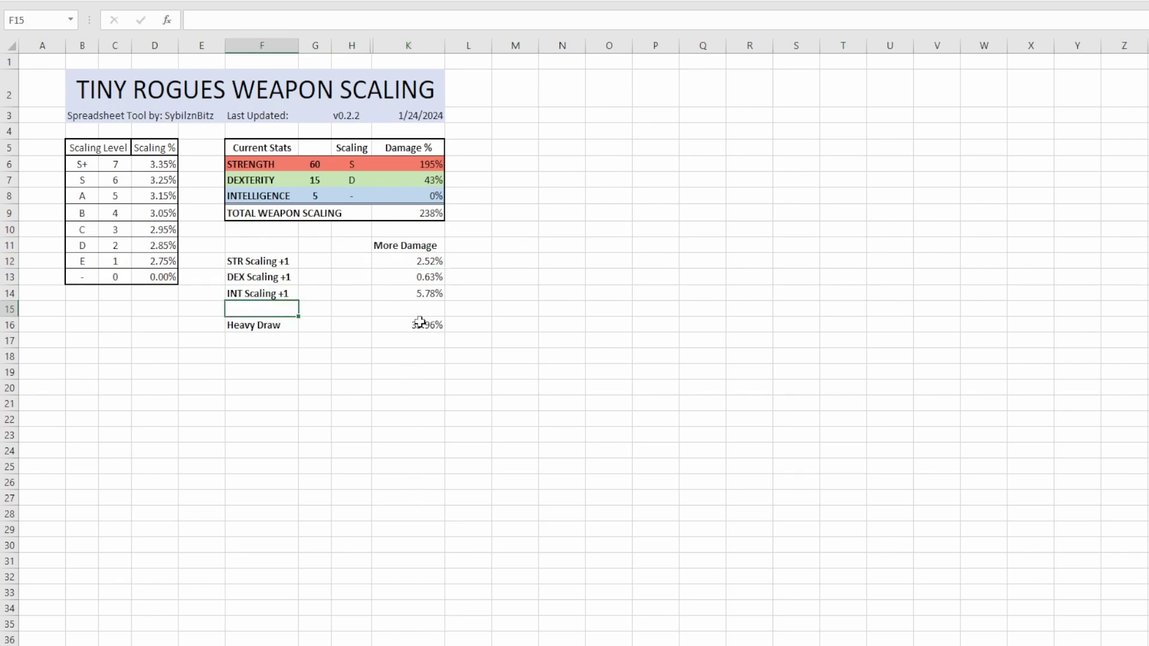
left_click(417, 292)
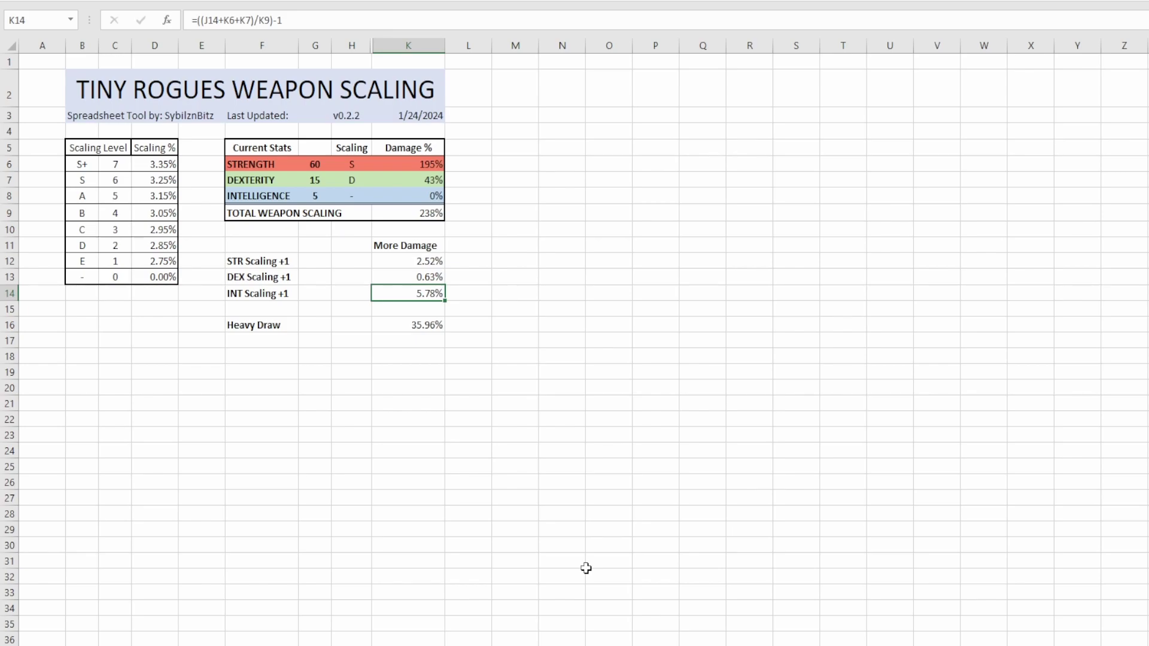
left_click(331, 198)
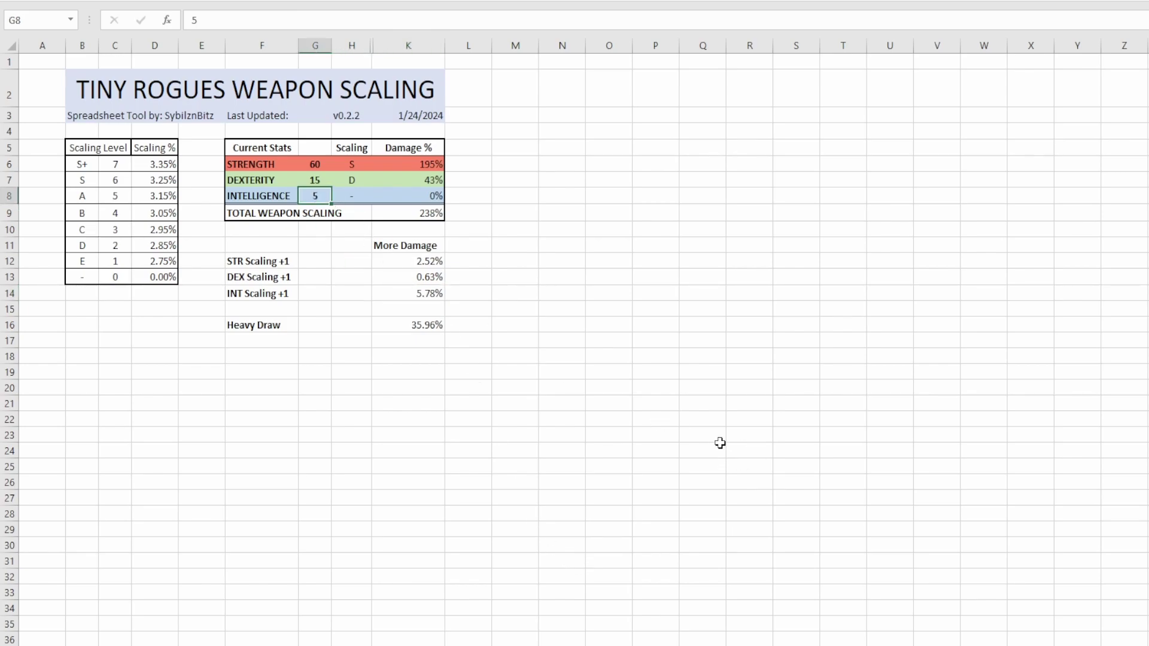
left_click(719, 448)
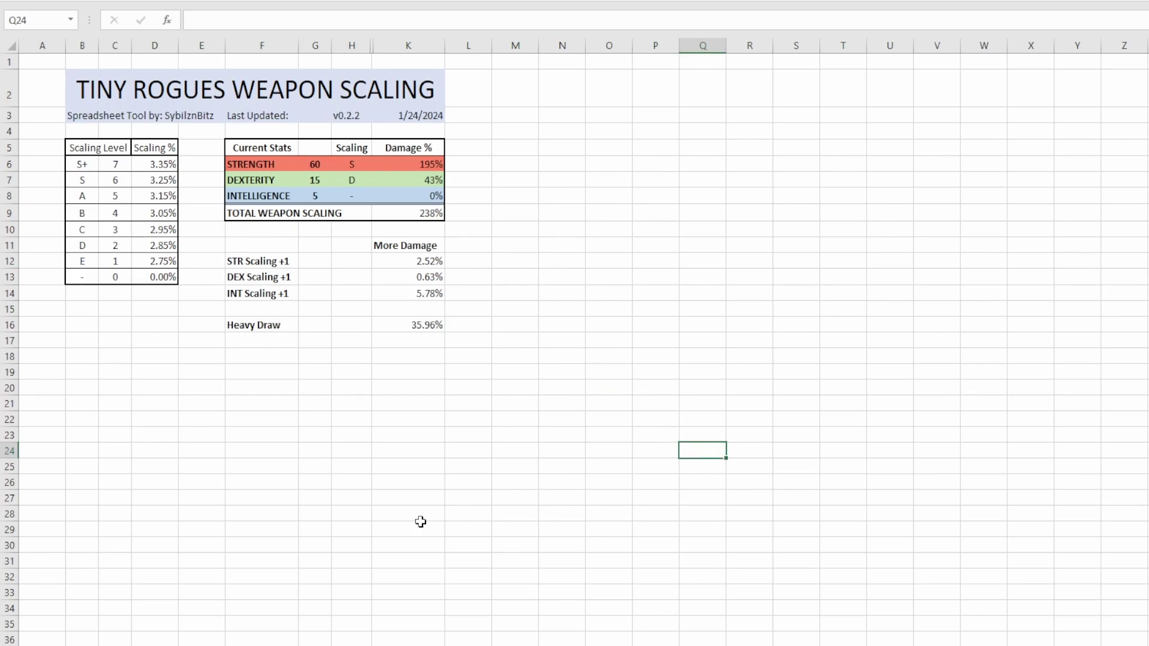
Check the S+ through E scaling percentages, including E at 2.75%
left_click(159, 265)
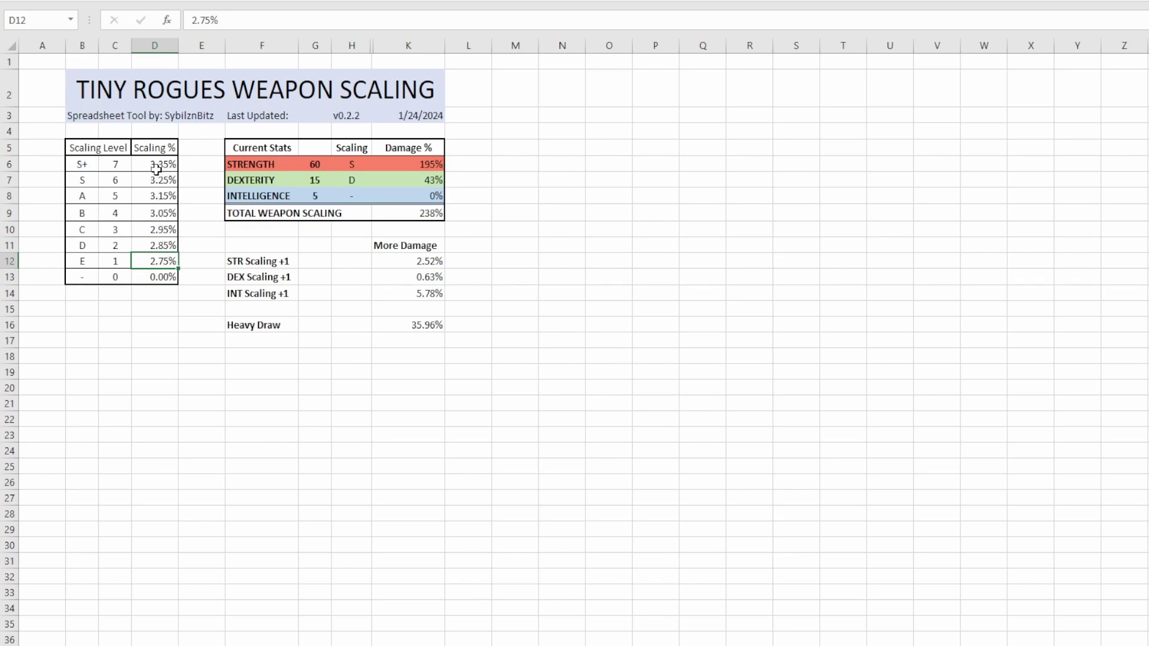
left_click_drag(168, 169, 164, 261)
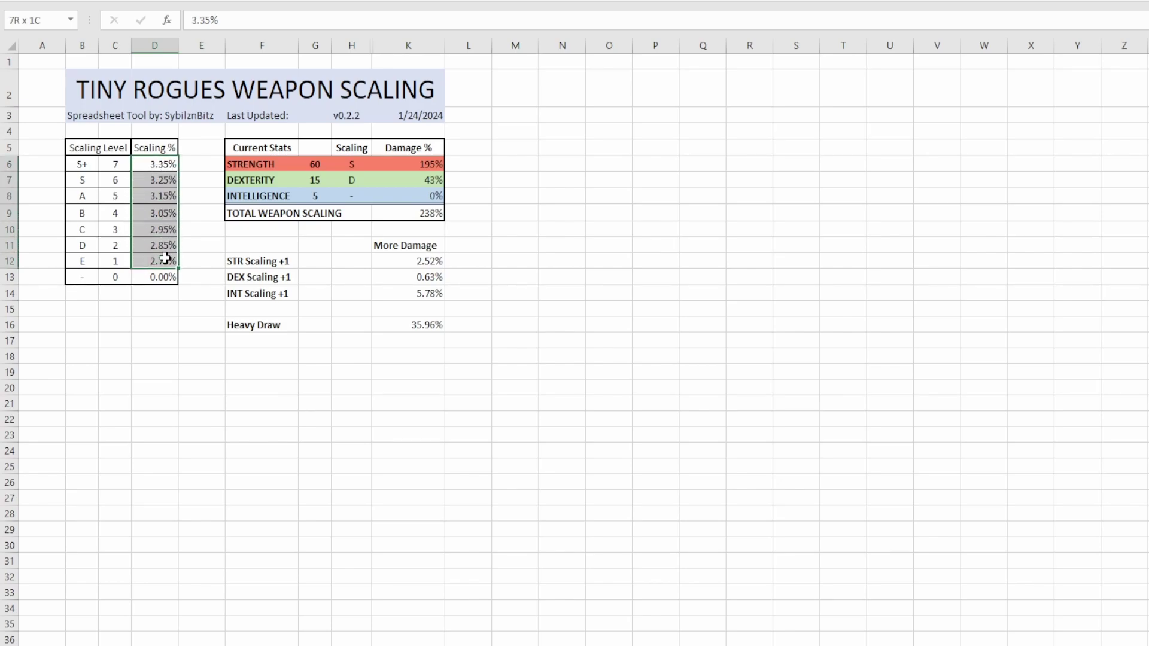
left_click(507, 532)
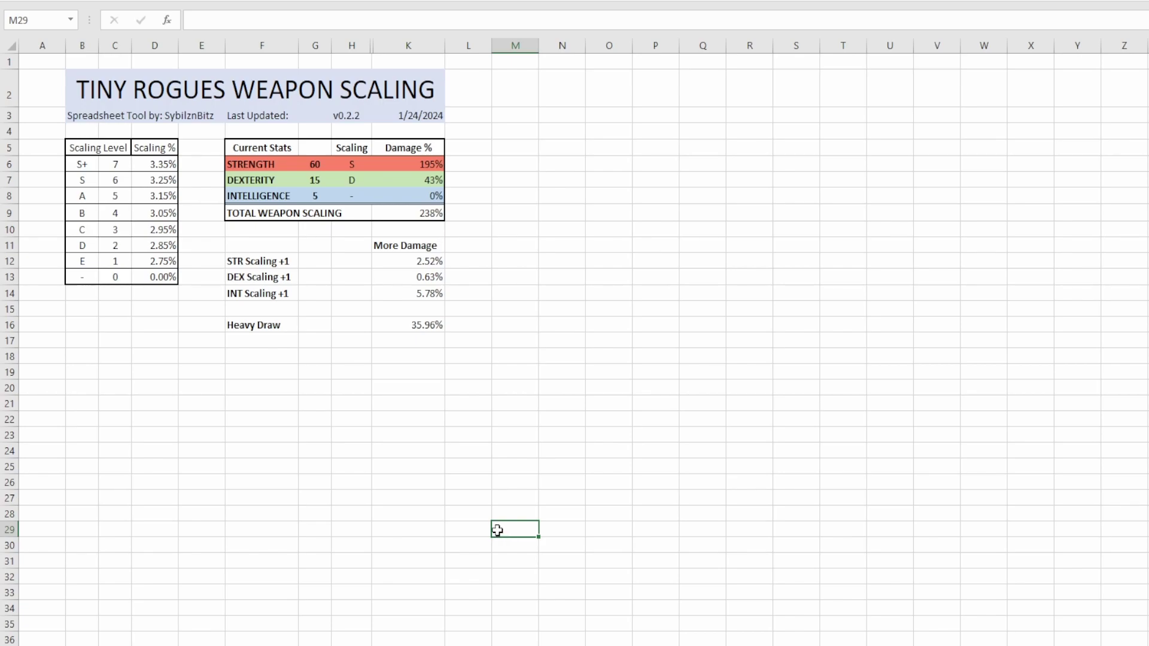
left_click(153, 264)
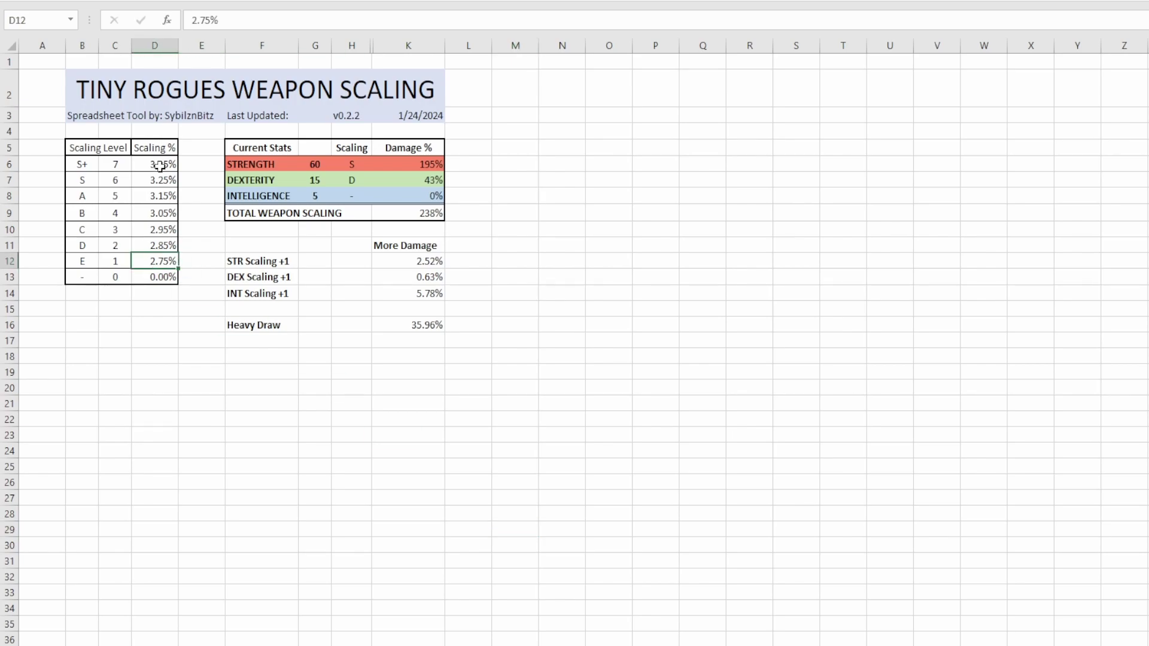
left_click(655, 454)
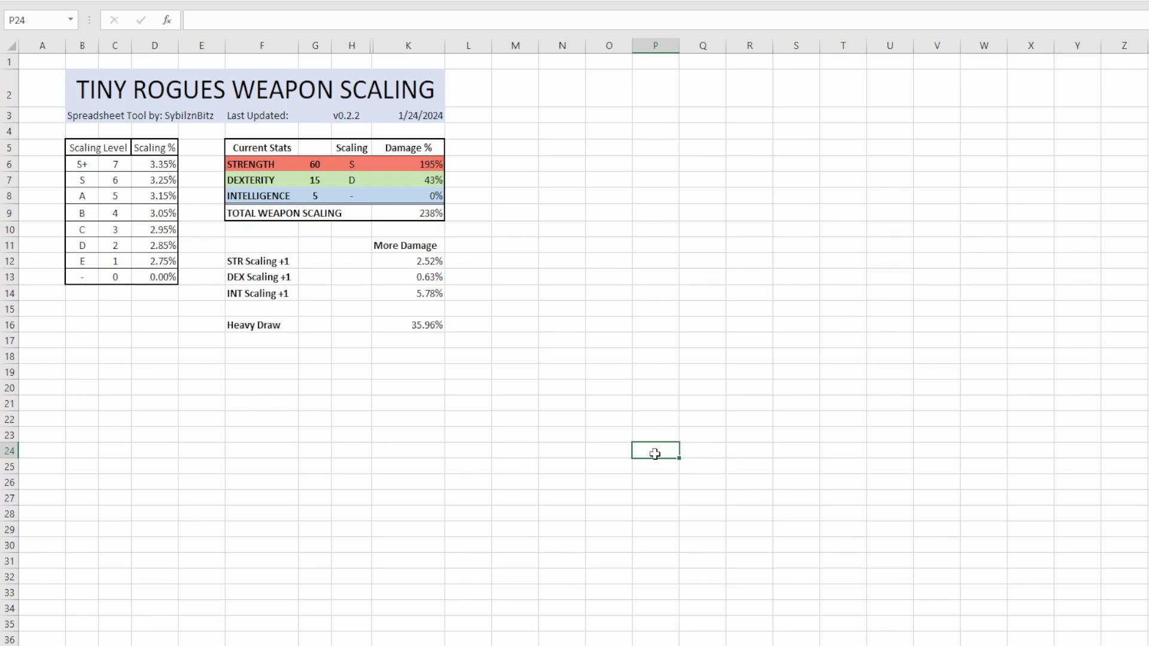
Set Intelligence to 15
left_click(312, 186)
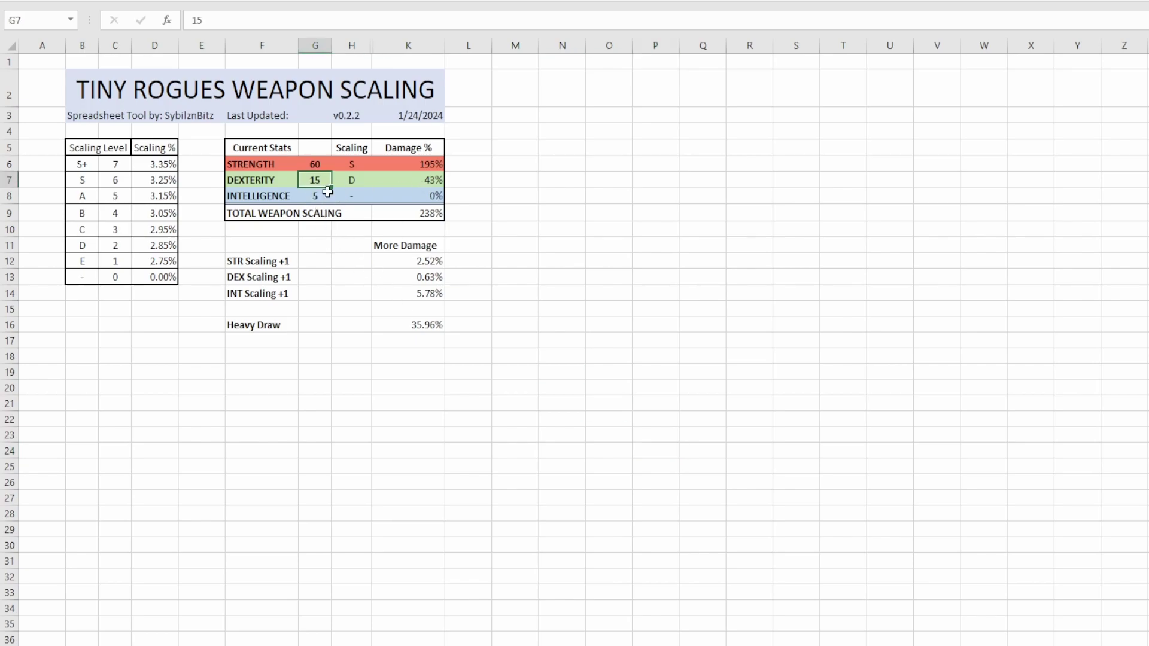
left_click(310, 194)
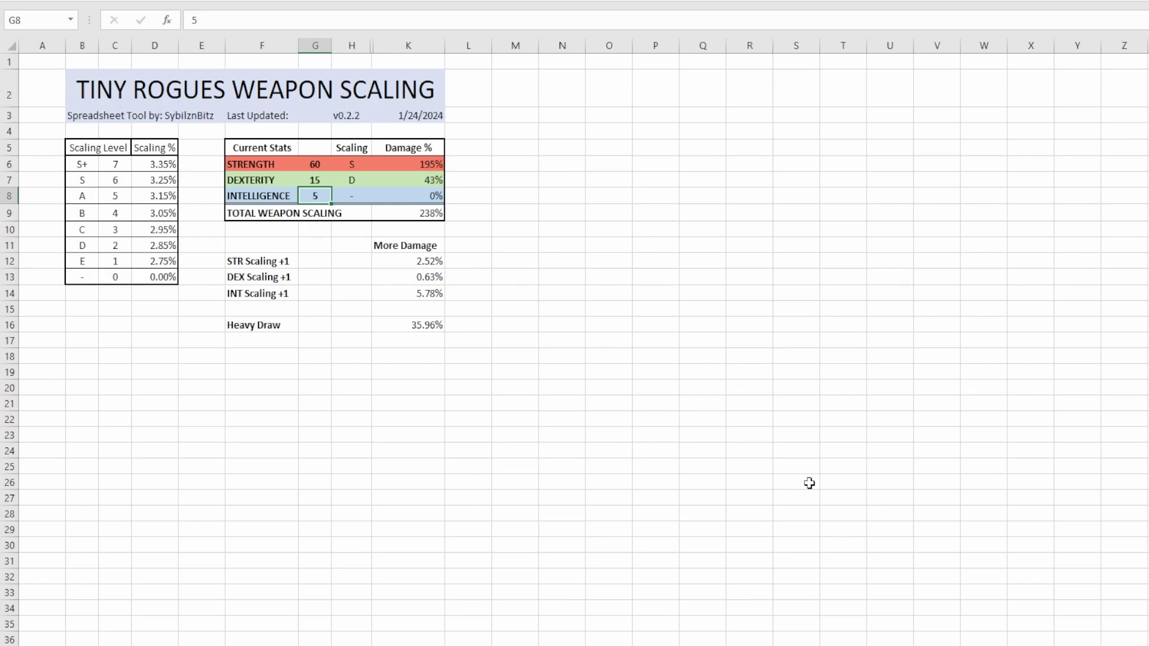
type("15")
key("Return")
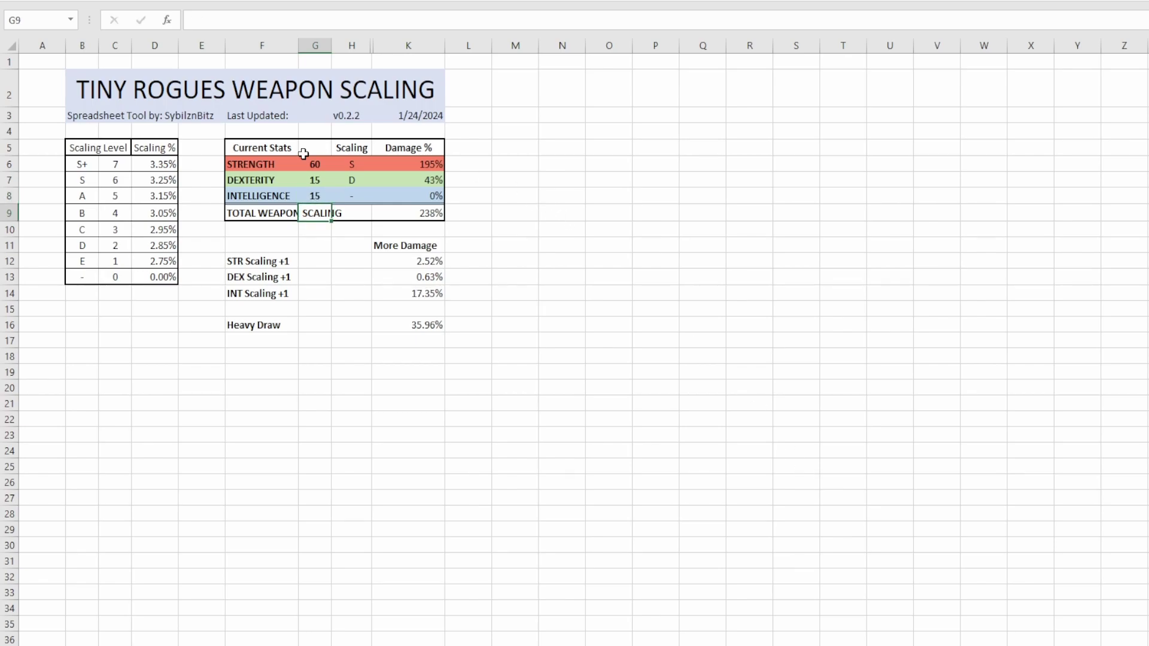
Remove Dexterity's scaling, give Intelligence D scaling, and check the +1 formulas
left_click(357, 182)
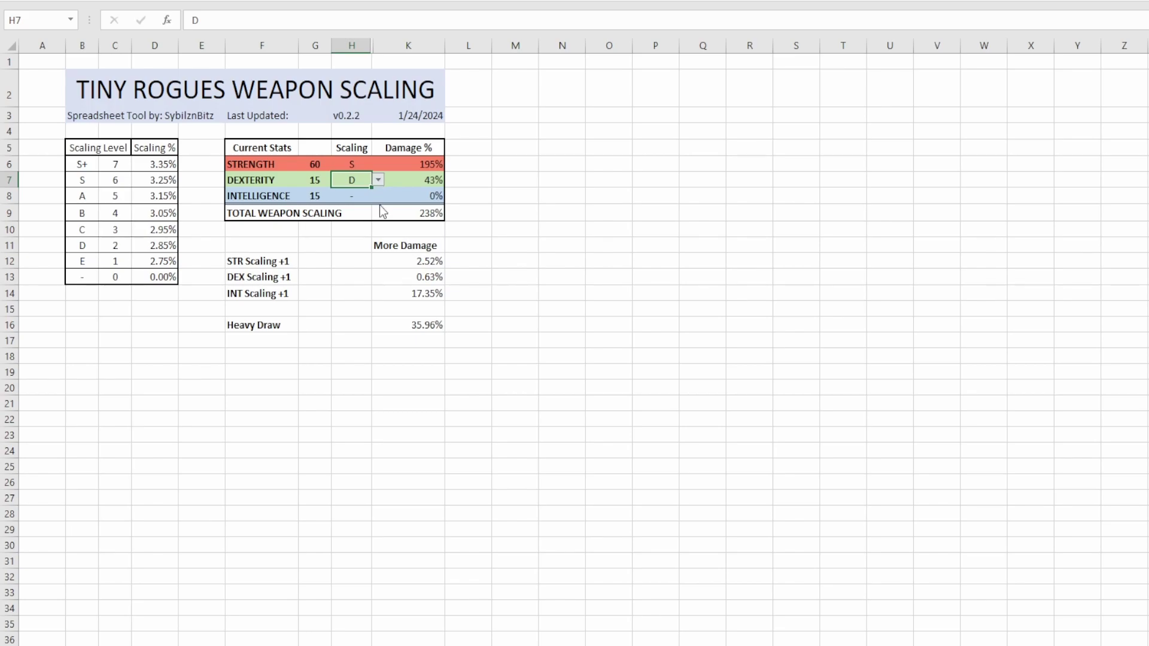
left_click(379, 180)
left_click(352, 255)
left_click(359, 197)
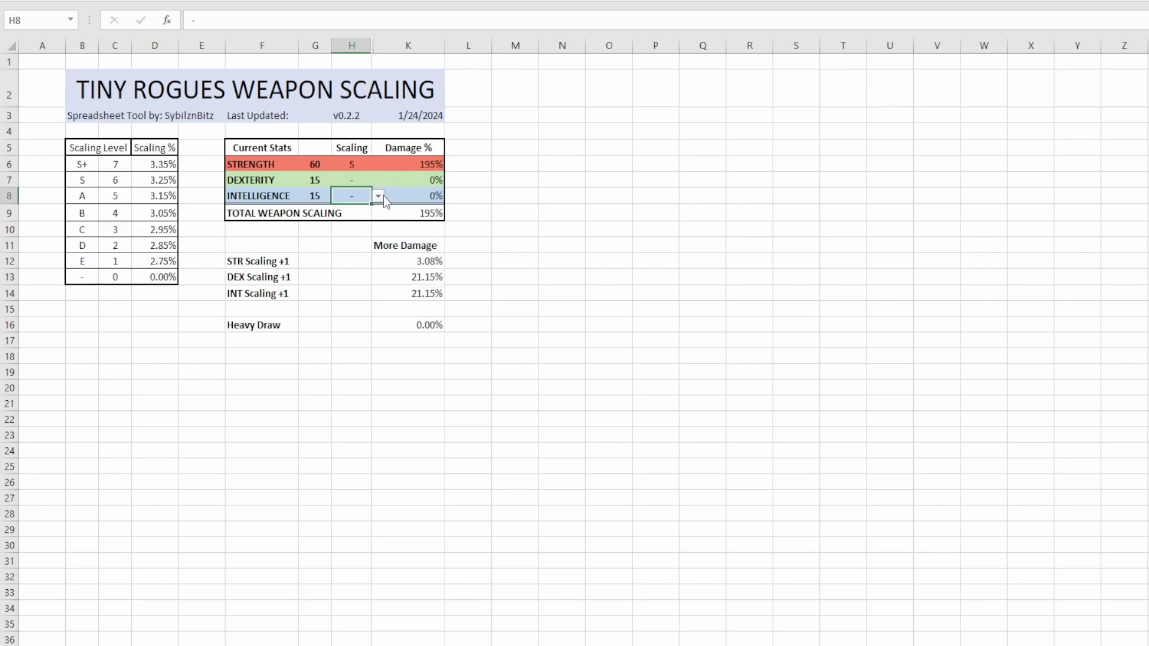
type("D")
left_click(577, 326)
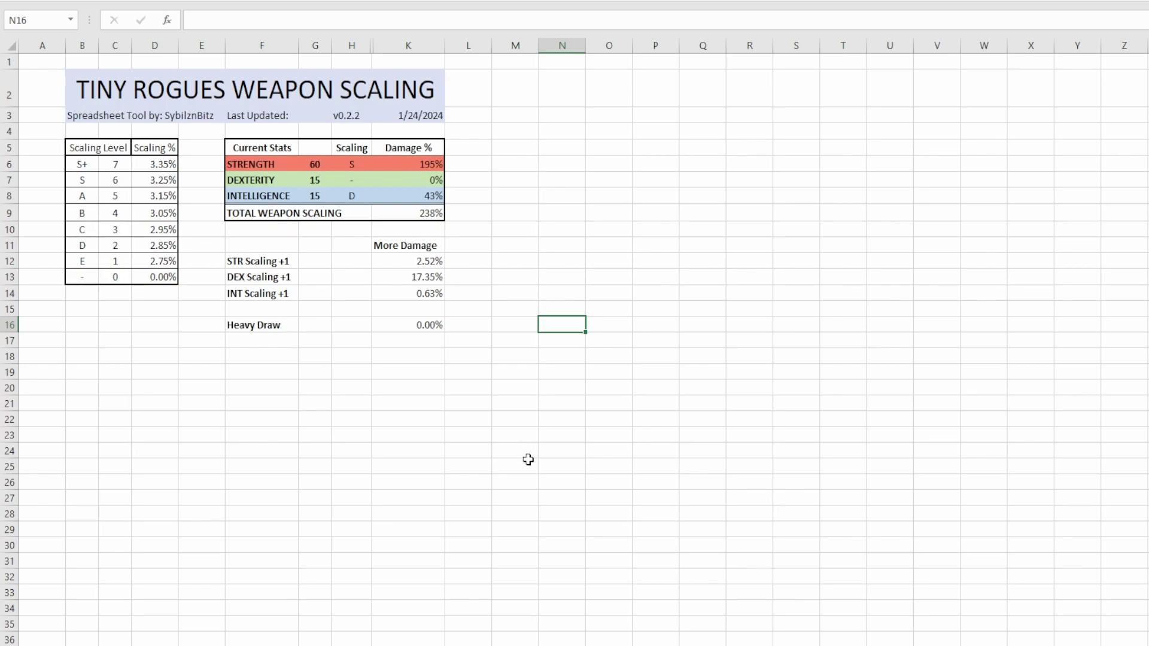
left_click(426, 263)
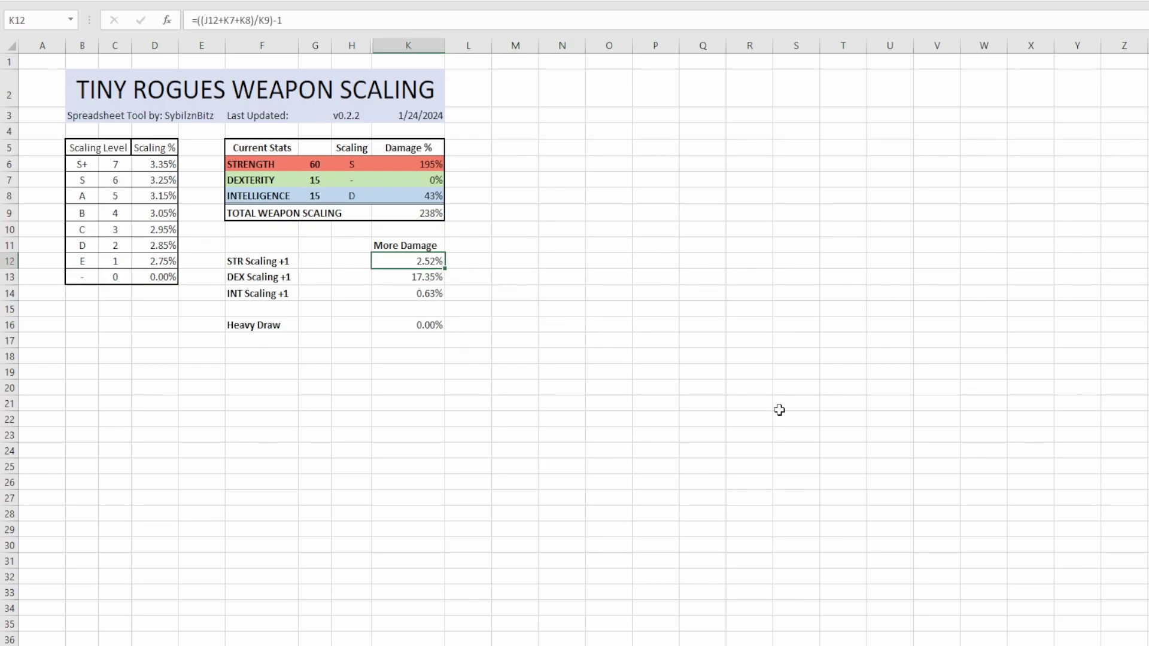
key("Down")
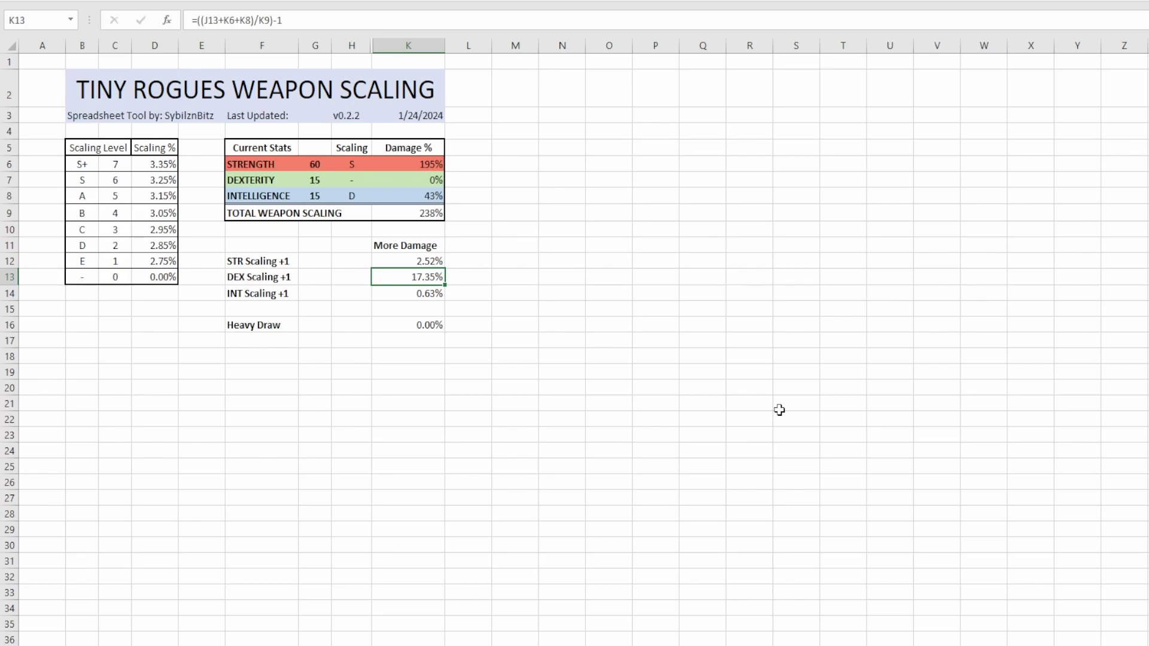
Set Strength to 15 and Dexterity to 60
key("Up")
key("Up")
key("Up")
key("Up")
key("Left")
key("Left")
key("Up")
key("Up")
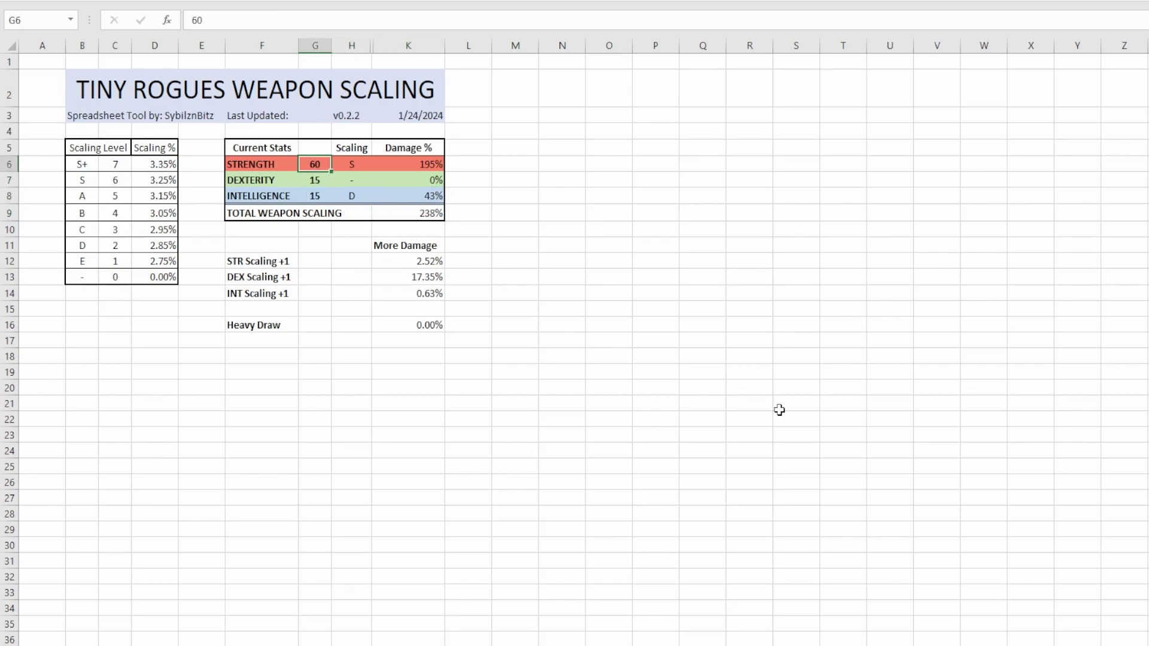
type("15")
key("Down")
key("Down")
key("Up")
type("6")
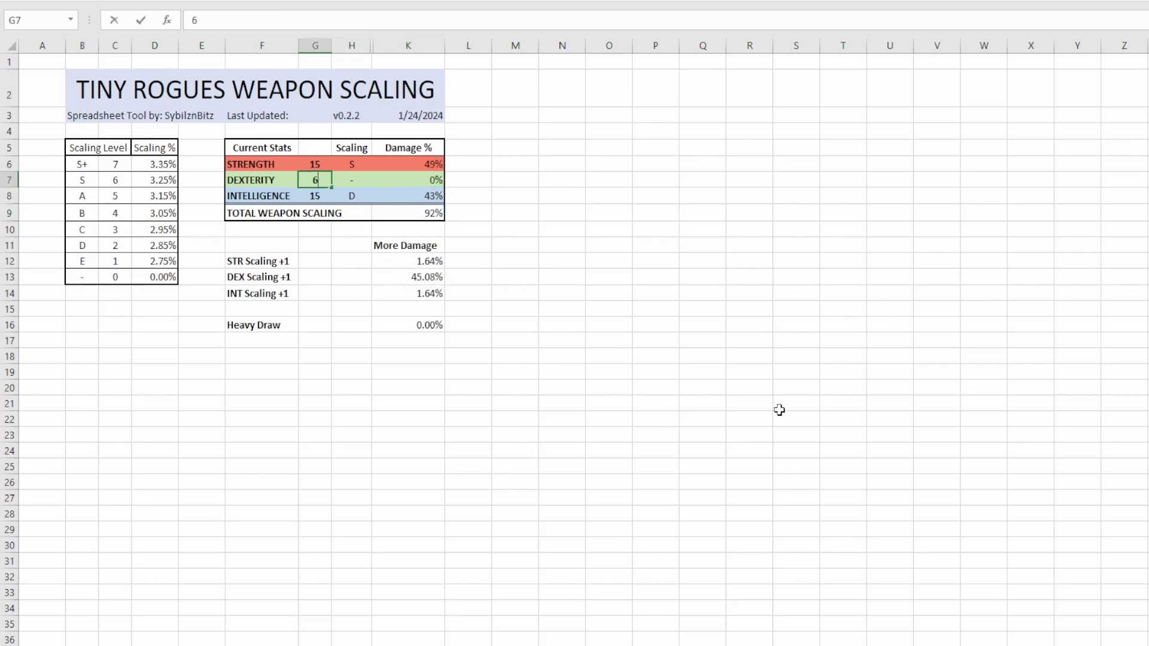
type("0")
key("Return")
Check the DEX Scaling +1 result of 180.33% in the More Damage column
key("Down")
key("Down")
key("Right")
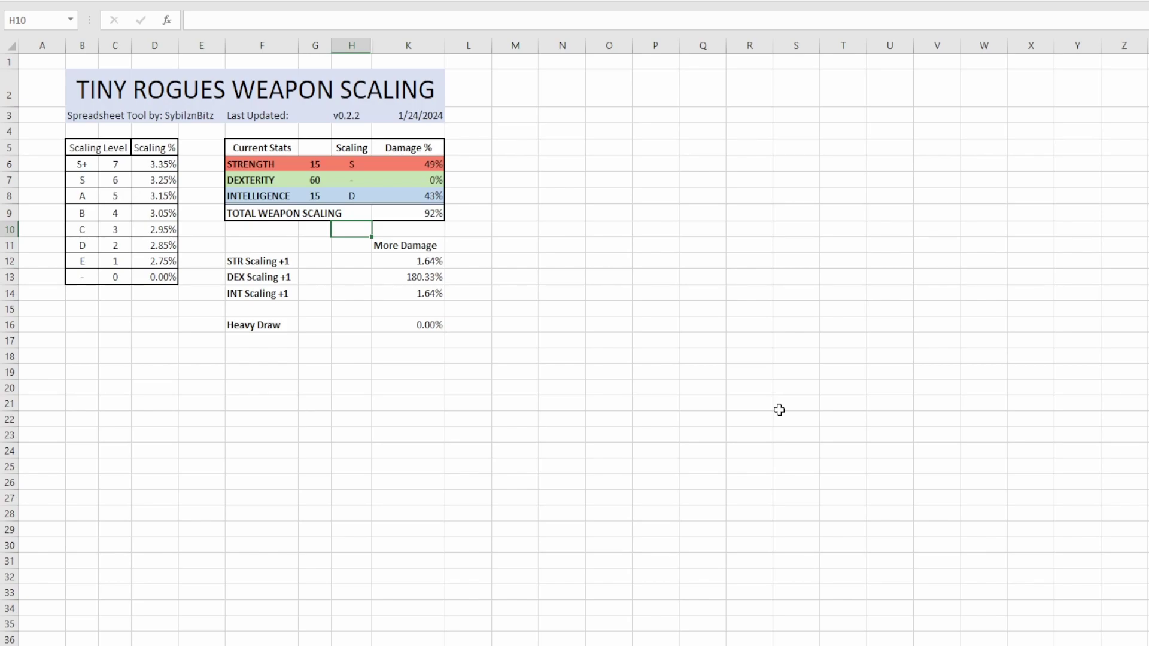
key("Down")
key("Down")
key("Right")
key("Down")
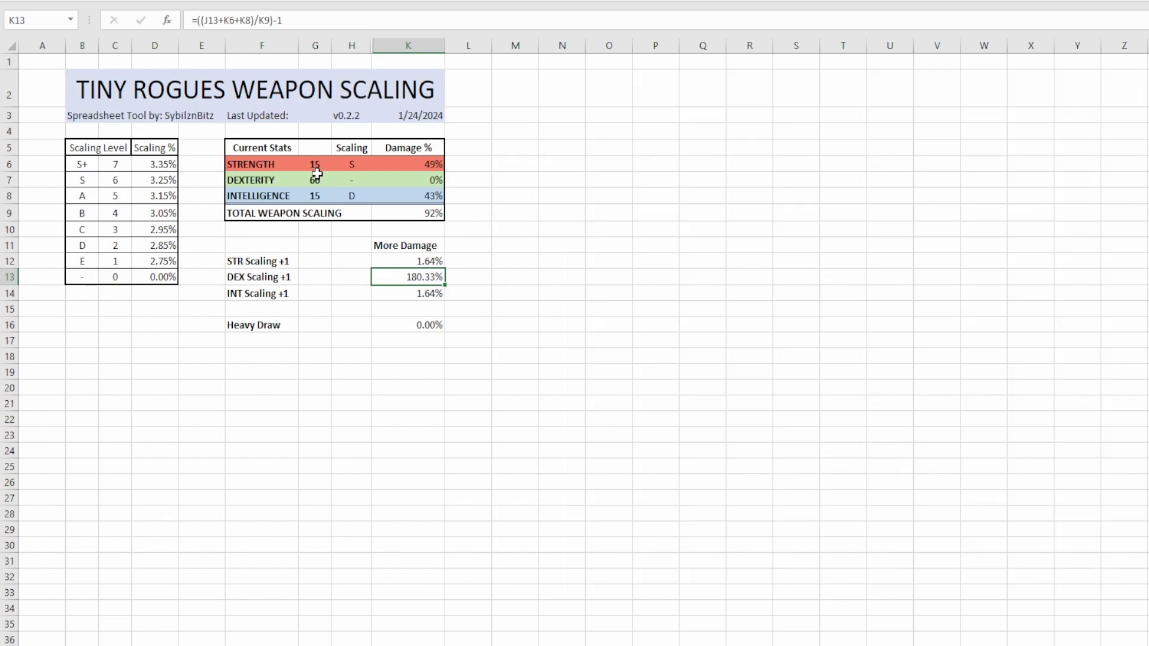
Set Strength back to 60 and Dexterity to 15
left_click(313, 177)
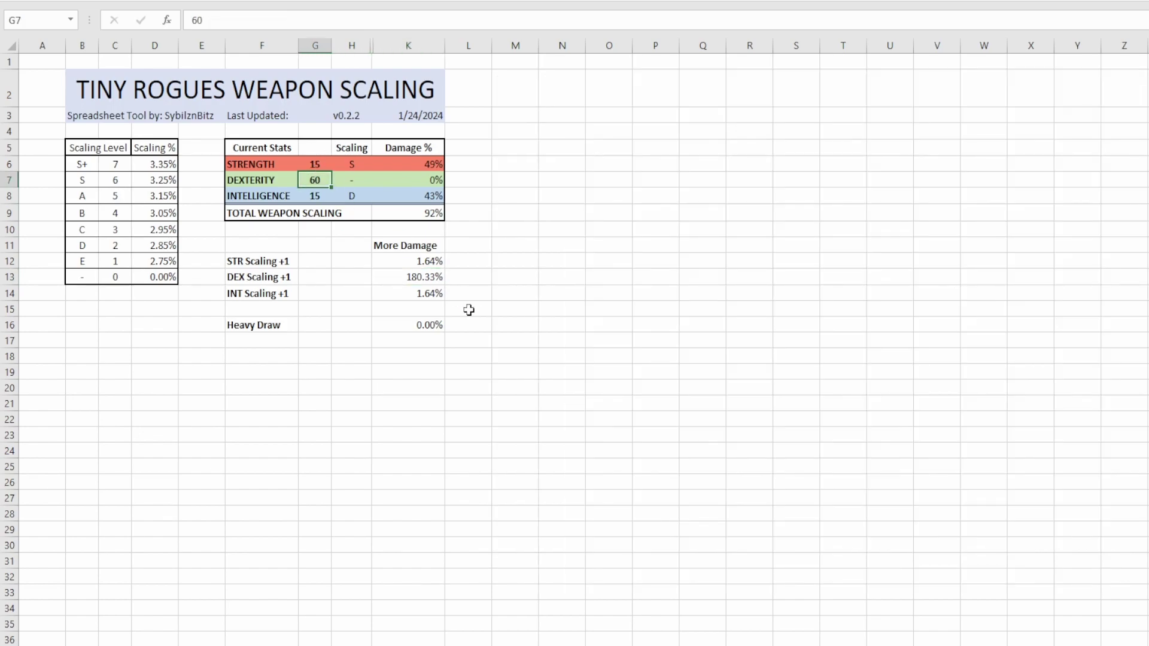
key("Up")
type("60")
key("Return")
type("15")
key("Return")
Give Dexterity D scaling, leave Intelligence unscaled, and check Heavy Draw at 35.96%
key("Right")
key("Up")
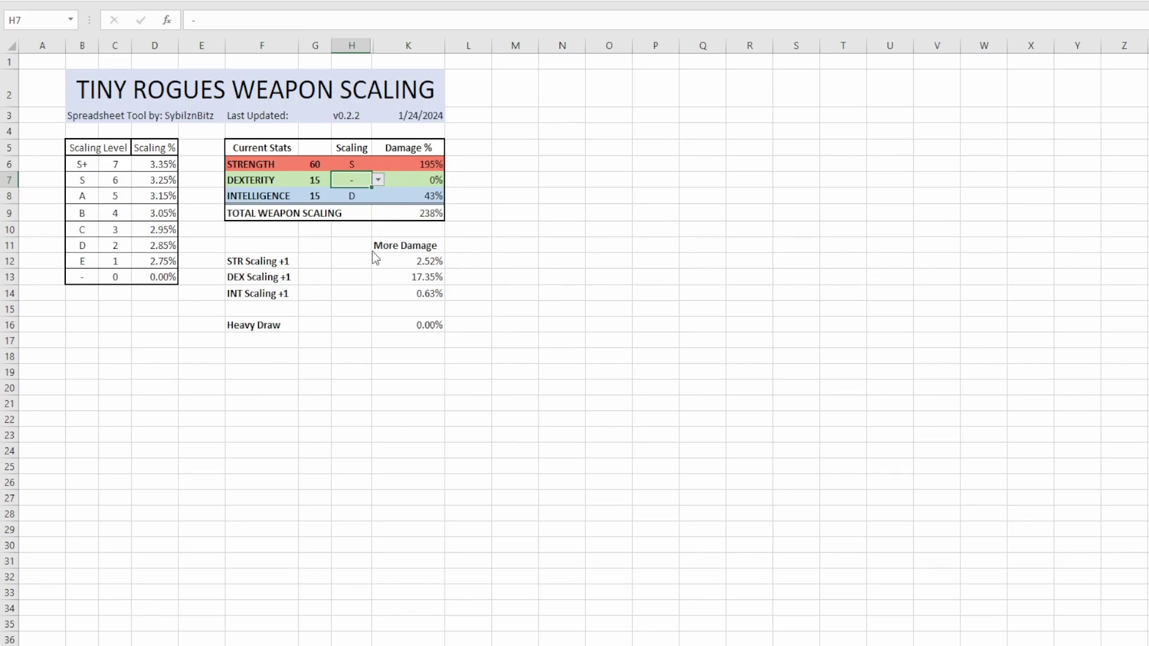
type("D")
left_click(361, 199)
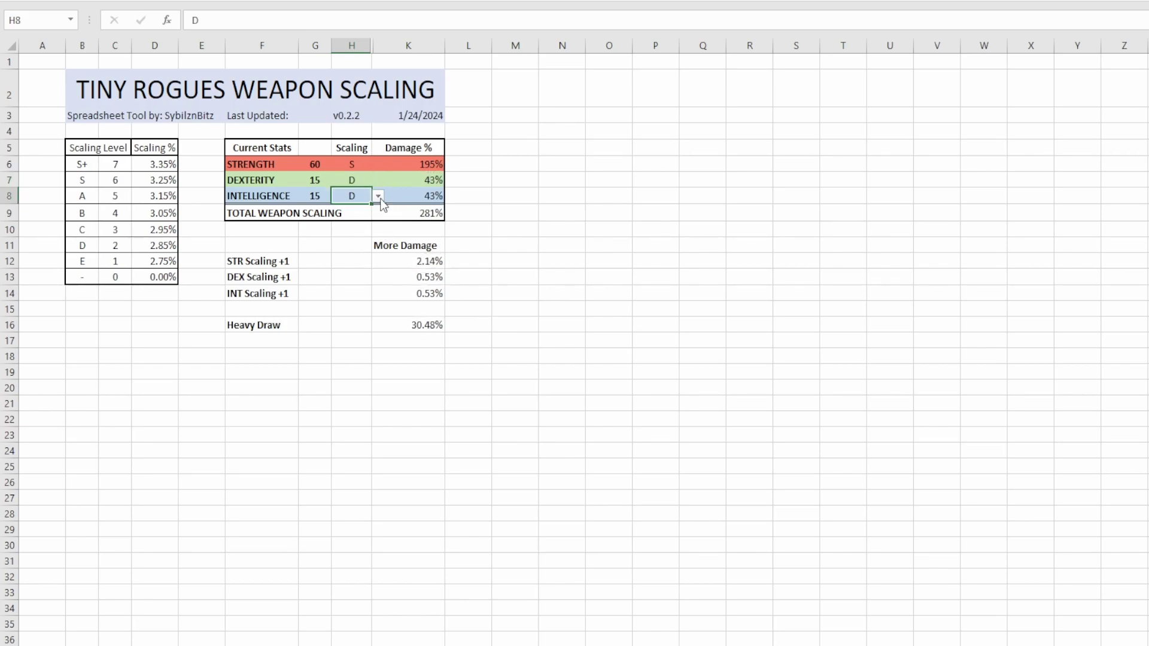
type("-")
left_click(702, 403)
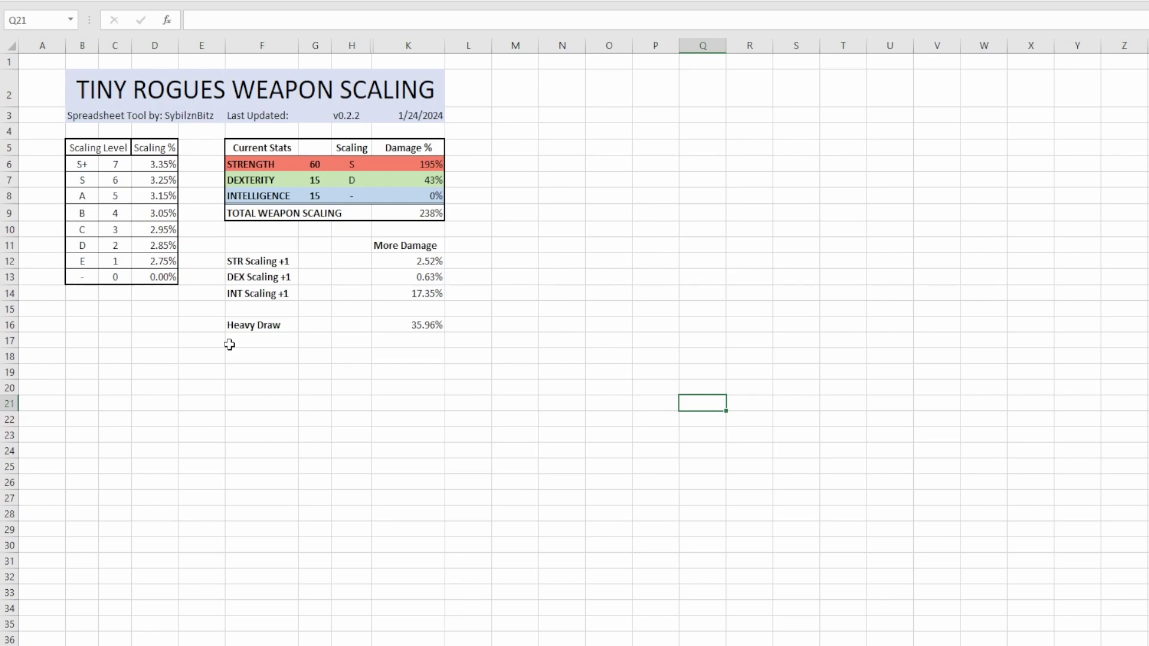
left_click(254, 328)
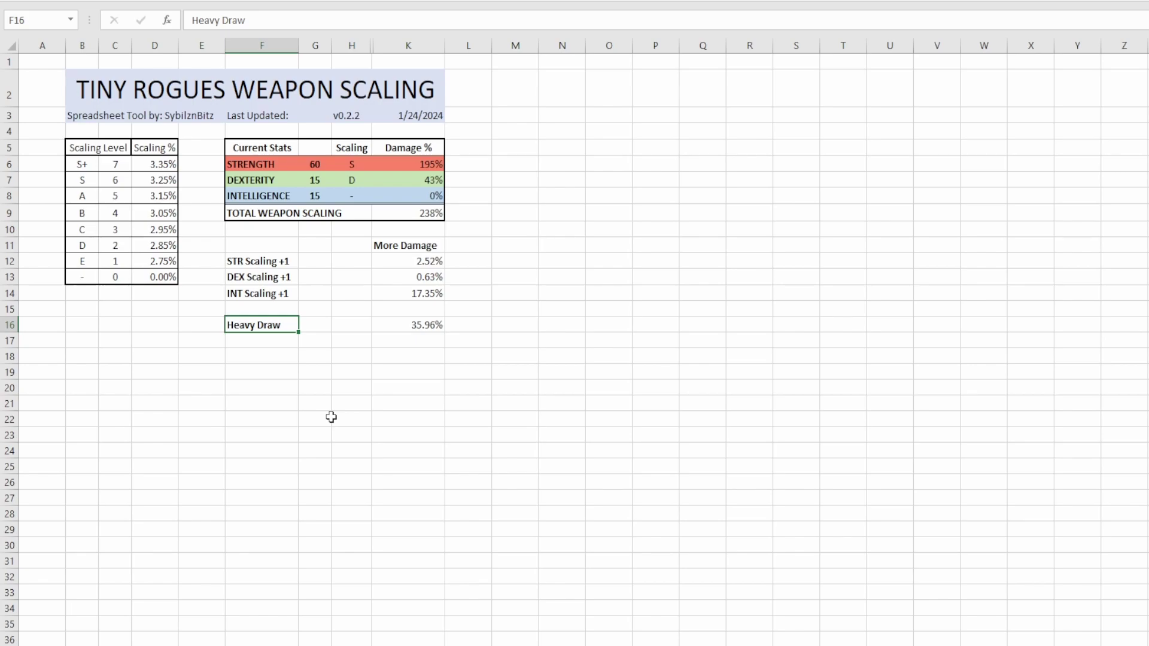
Change Dexterity's scaling grade to E, lowering Heavy Draw to 34.92%
left_click(351, 179)
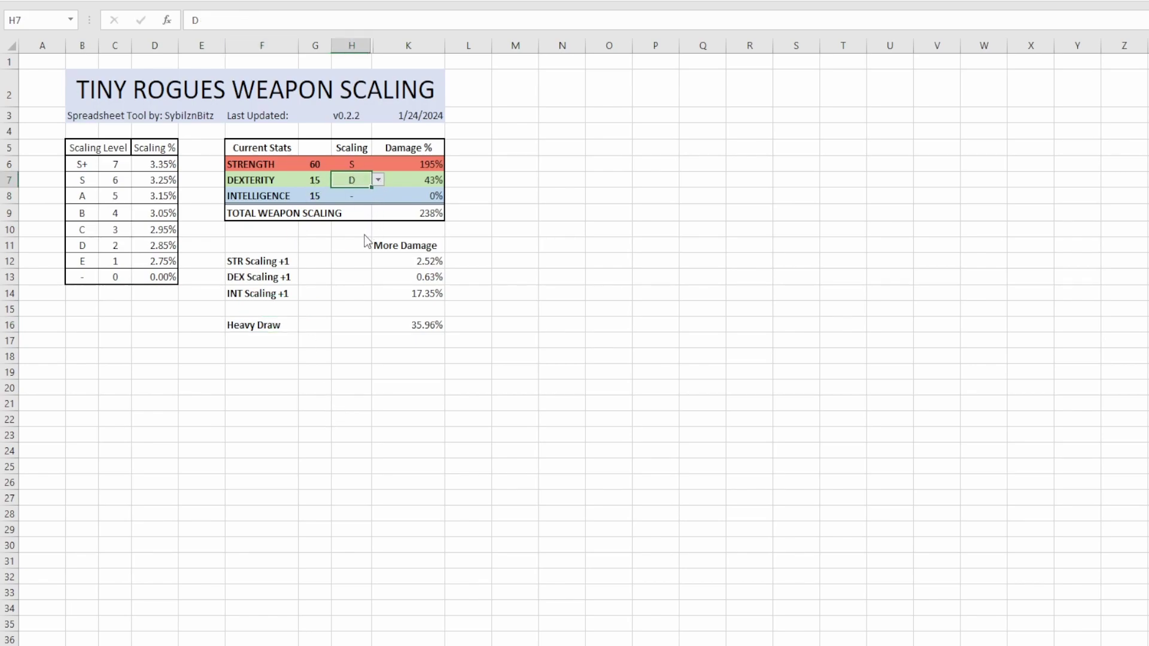
type("E")
left_click(497, 484)
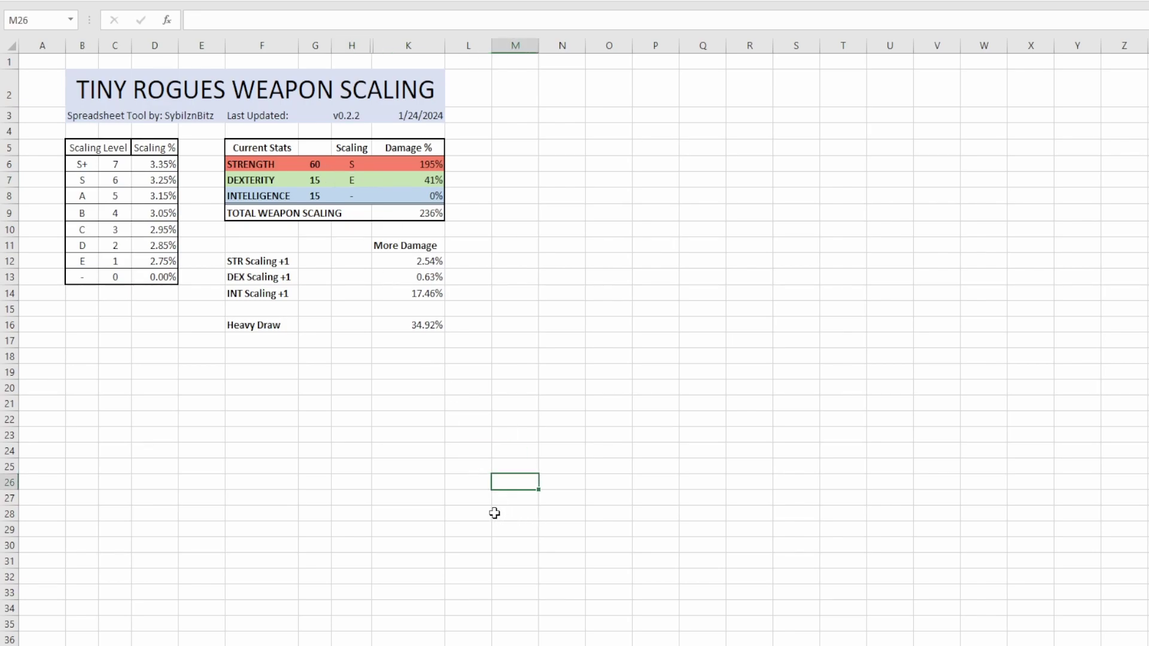
key("Tab")
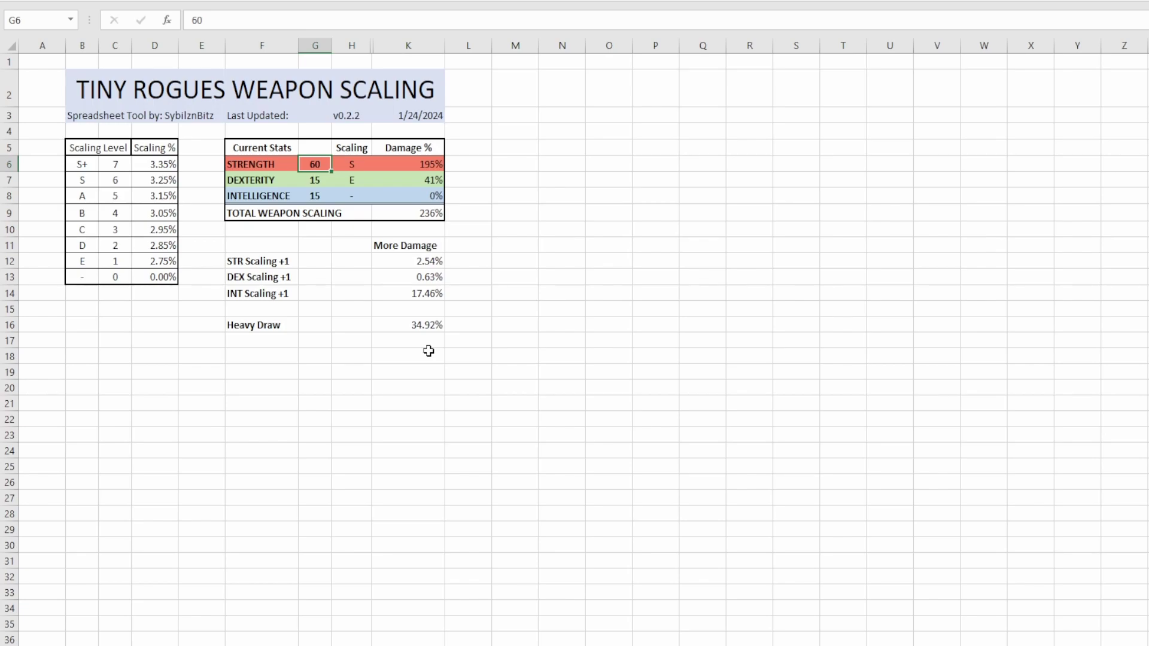
Enter Strength as 15, then change it to 30 for 98% damage
type("15")
key("Return")
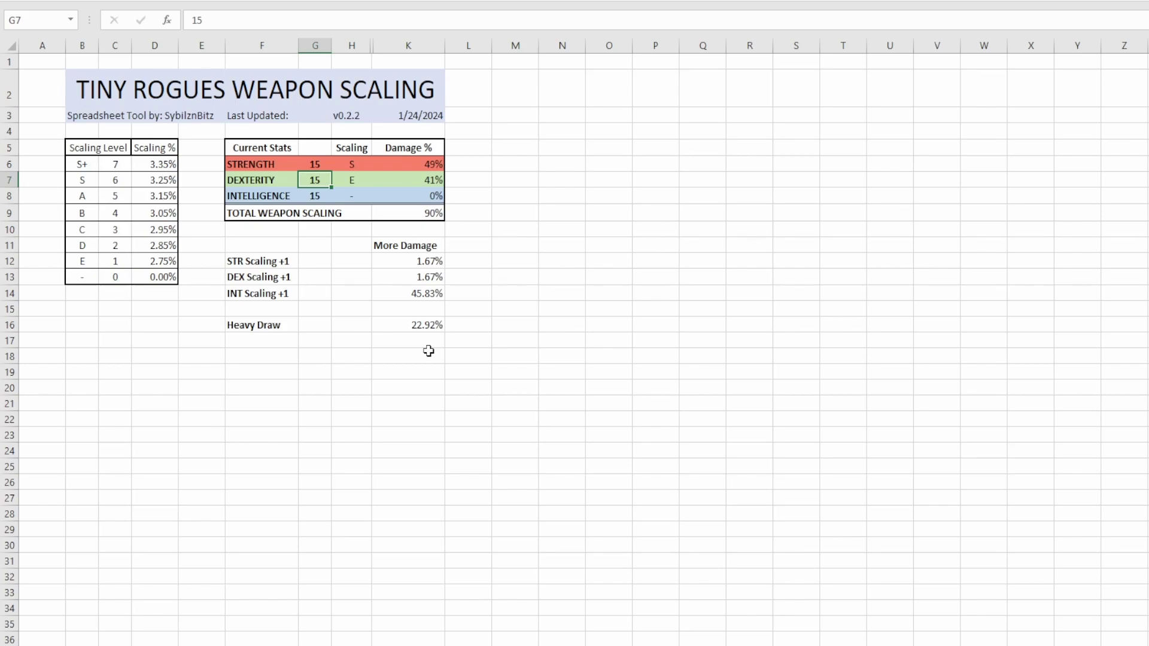
key("Up")
type("30")
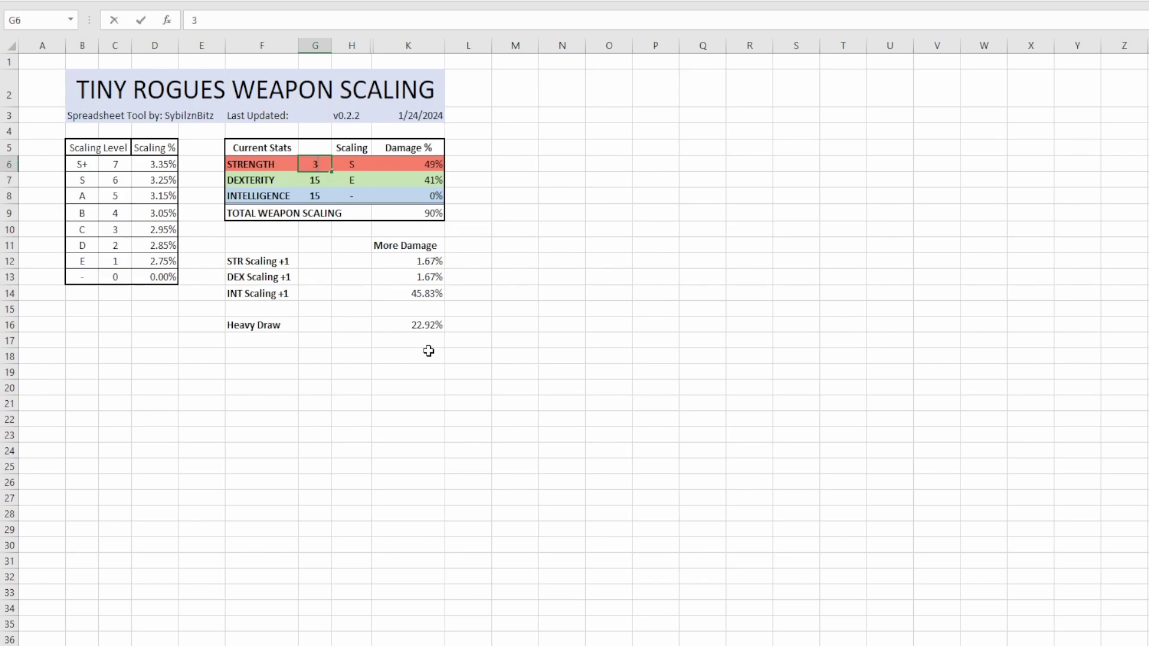
key("Return")
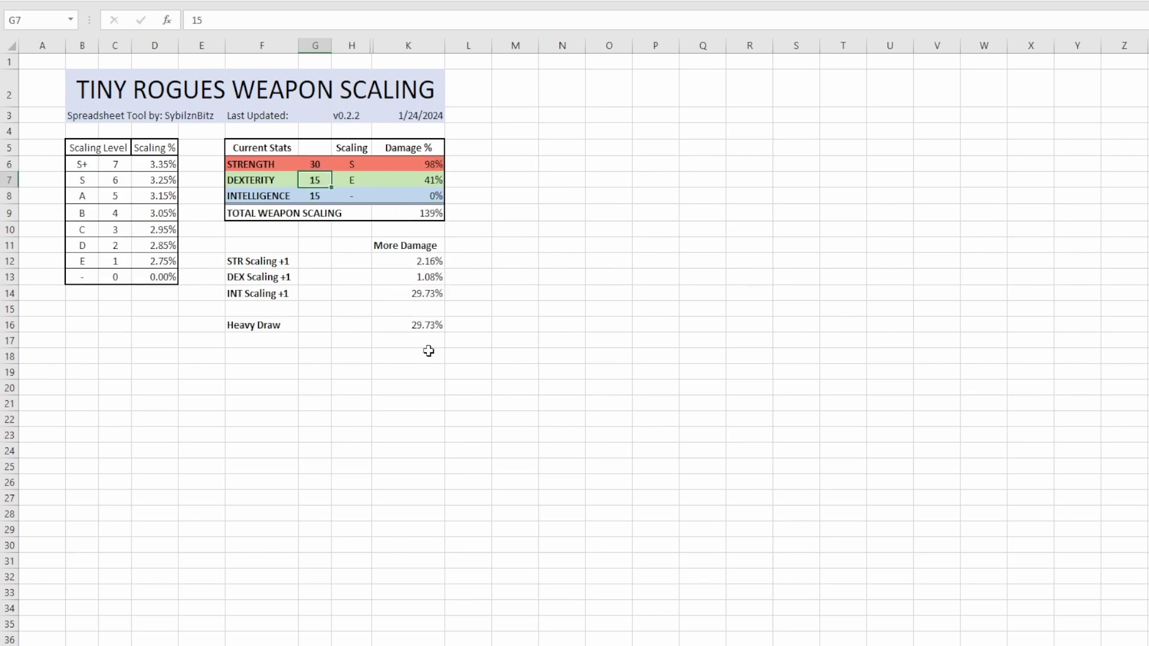